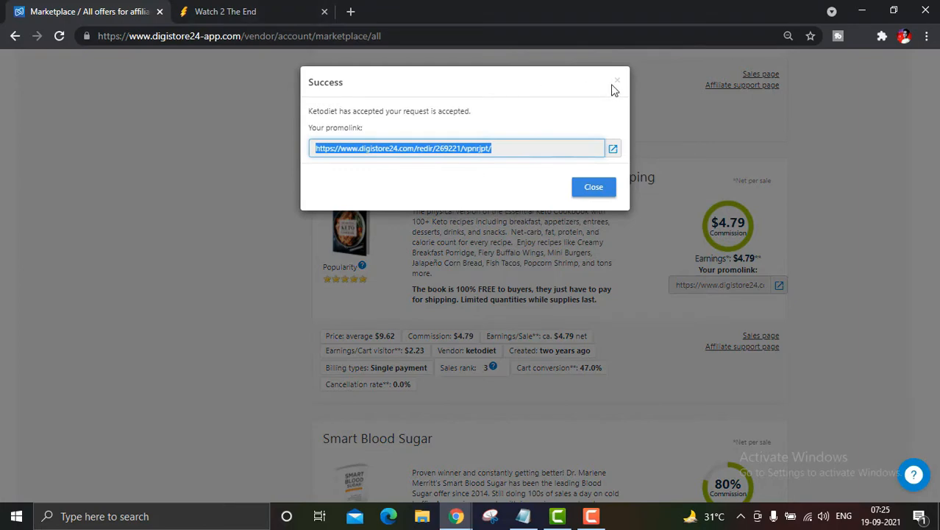
Switch to the Linktree window and paste the copied Digistore24 promo link as the URL of The Essential Keto Cookbook link
left_click(862, 12)
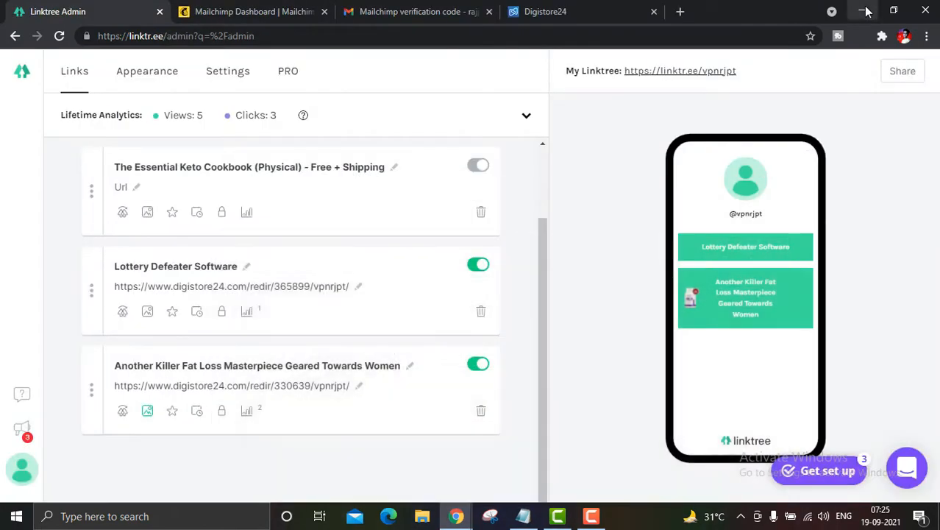
right_click(135, 187)
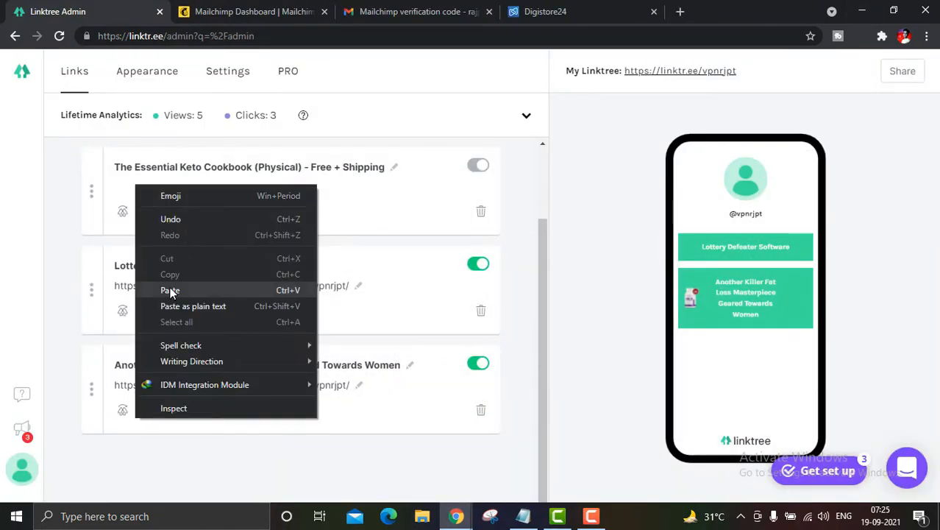
left_click(170, 289)
left_click_drag(81, 149, 533, 434)
scroll(267, 221, "up", 2)
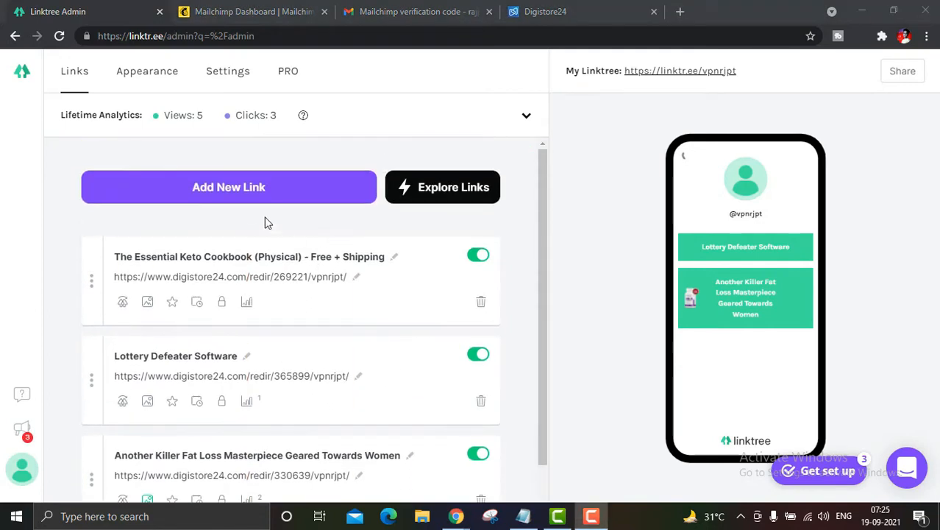
left_click_drag(162, 163, 306, 213)
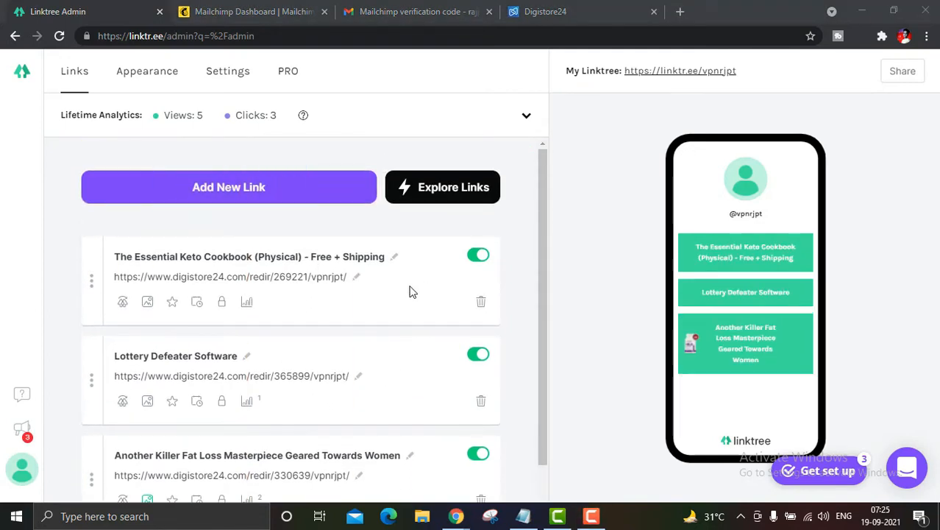
scroll(371, 302, "down", 2)
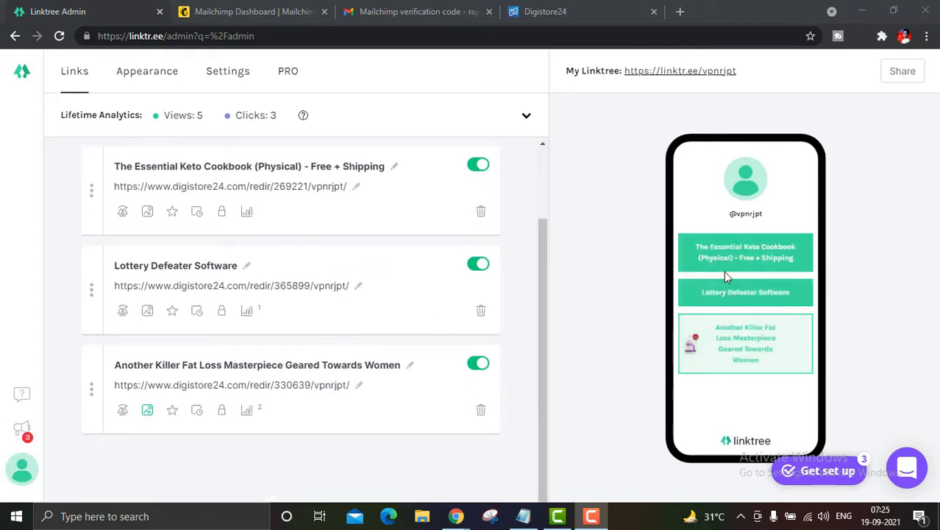
mouse_move(669, 217)
left_mouse_down()
mouse_move(791, 395)
mouse_move(819, 401)
left_mouse_up()
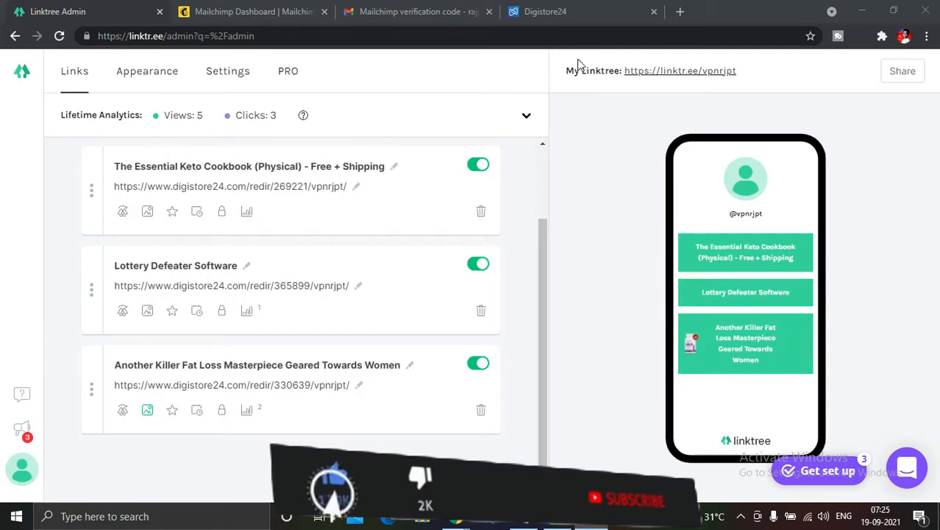
mouse_move(562, 64)
left_mouse_down()
mouse_move(795, 116)
mouse_move(782, 91)
mouse_move(776, 106)
left_mouse_up()
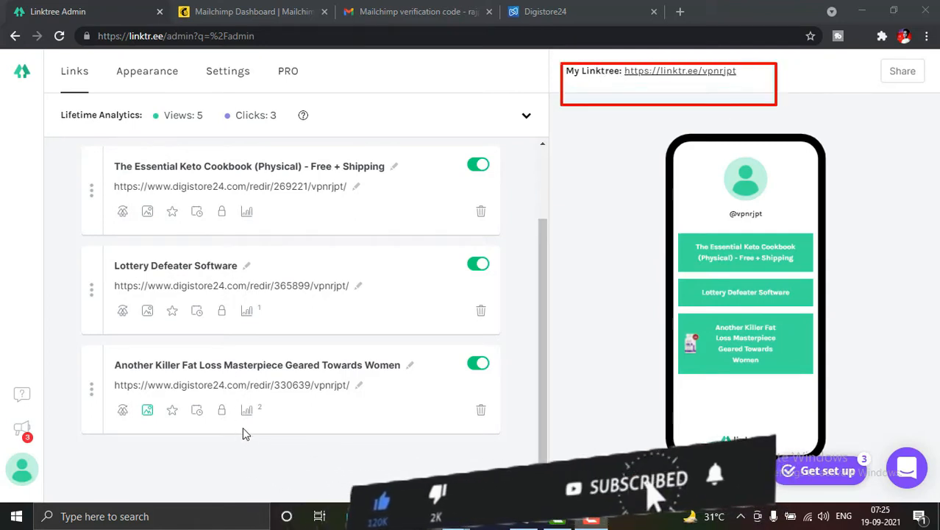
scroll(294, 306, "up", 2)
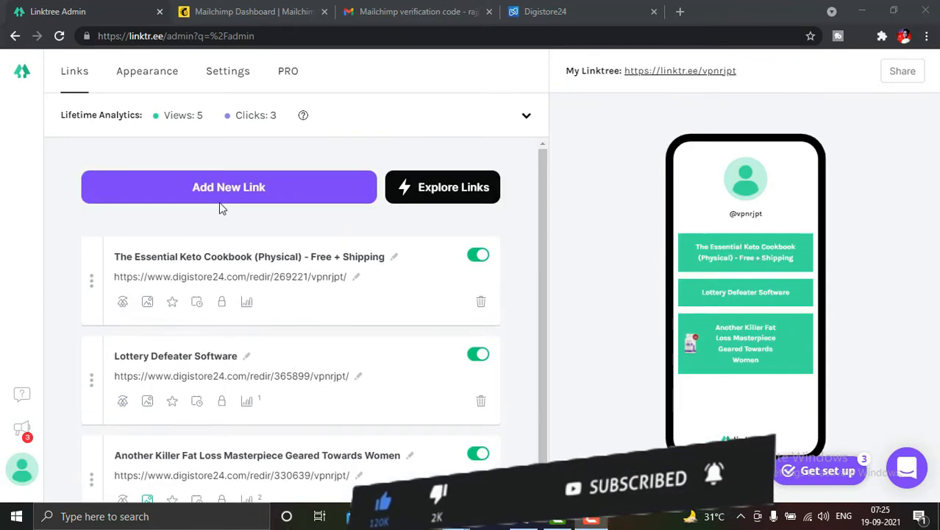
left_click(243, 193)
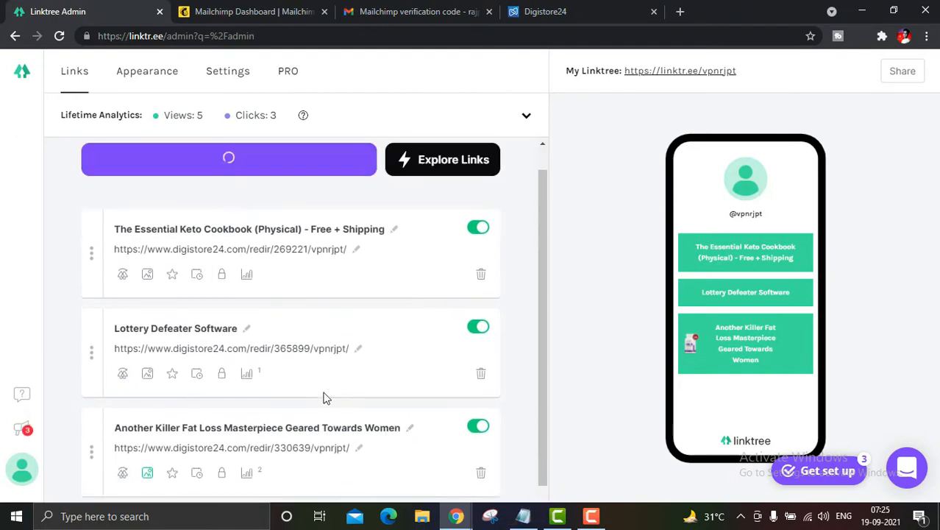
mouse_move(67, 234)
left_mouse_down()
mouse_move(533, 328)
mouse_move(514, 331)
left_mouse_up()
left_click(481, 302)
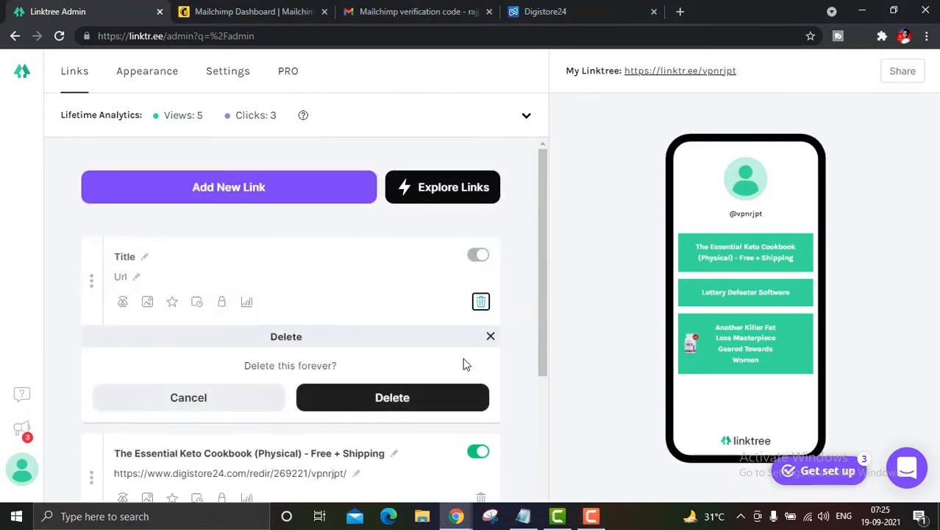
left_click(384, 398)
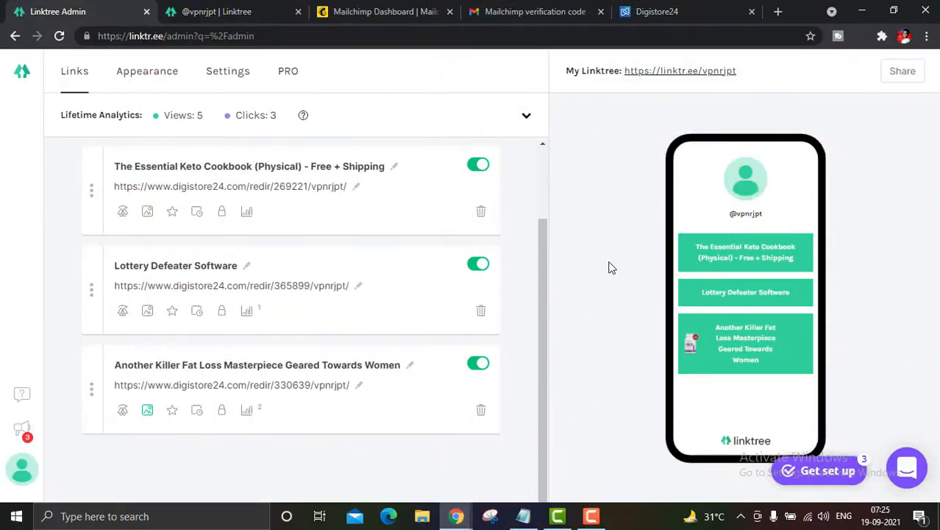
Open the public Linktree page from the admin and close the older duplicate of it
left_click(675, 73)
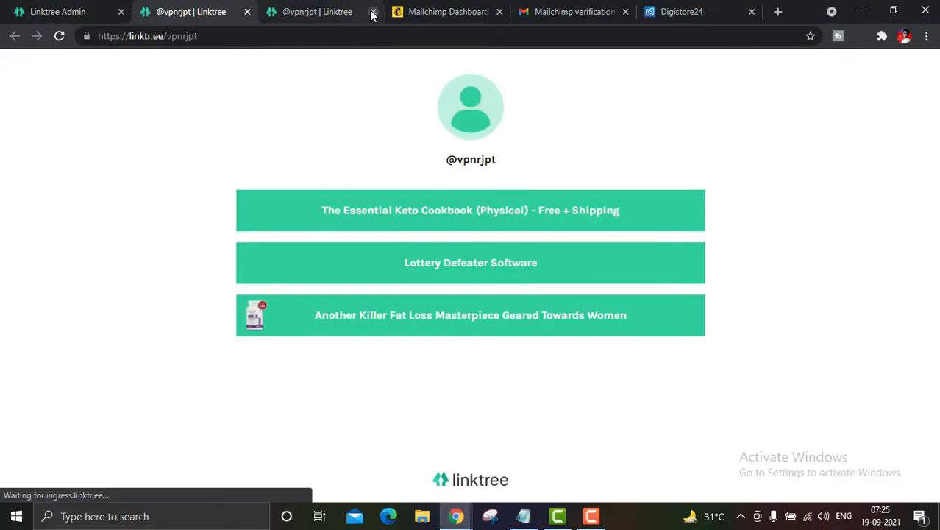
left_click(373, 12)
mouse_move(203, 162)
left_mouse_down()
mouse_move(775, 326)
mouse_move(786, 398)
left_mouse_up()
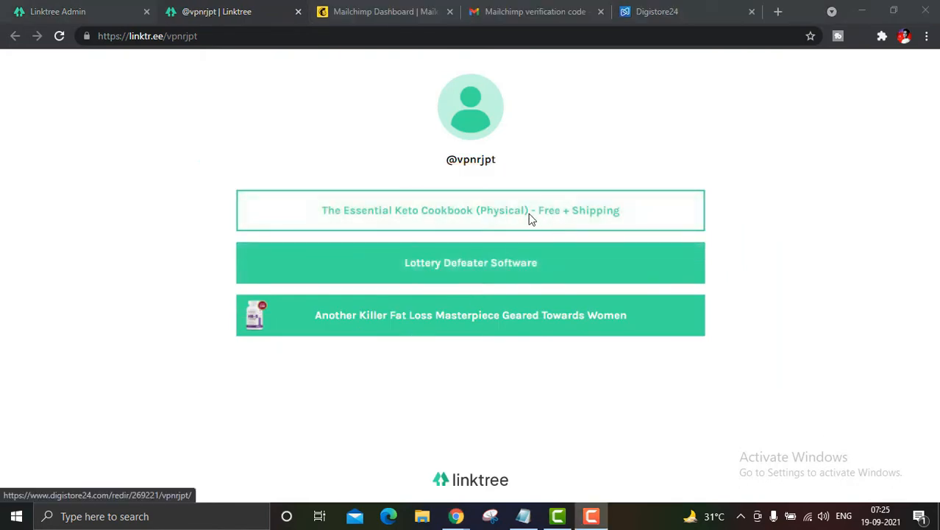
Follow The Essential Keto Cookbook link on the public page and look through the product's sales page
left_click(529, 214)
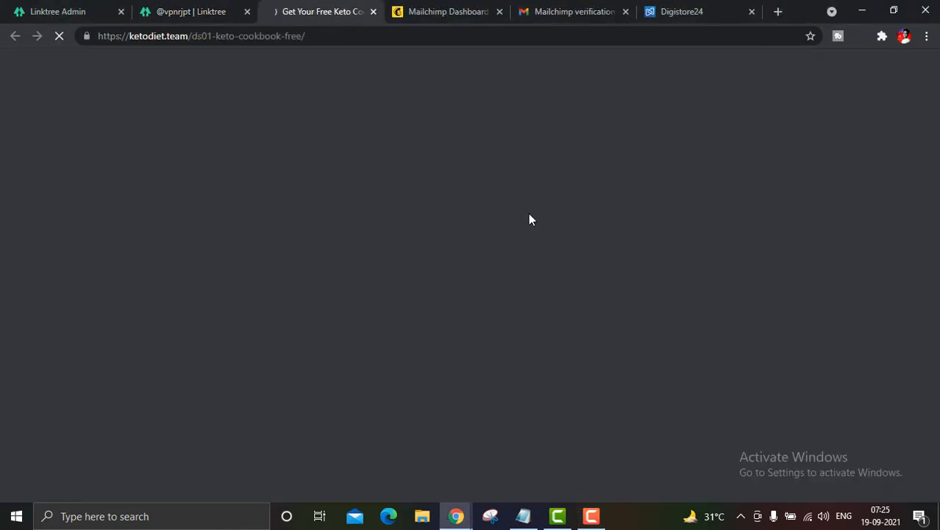
scroll(575, 169, "down", 10)
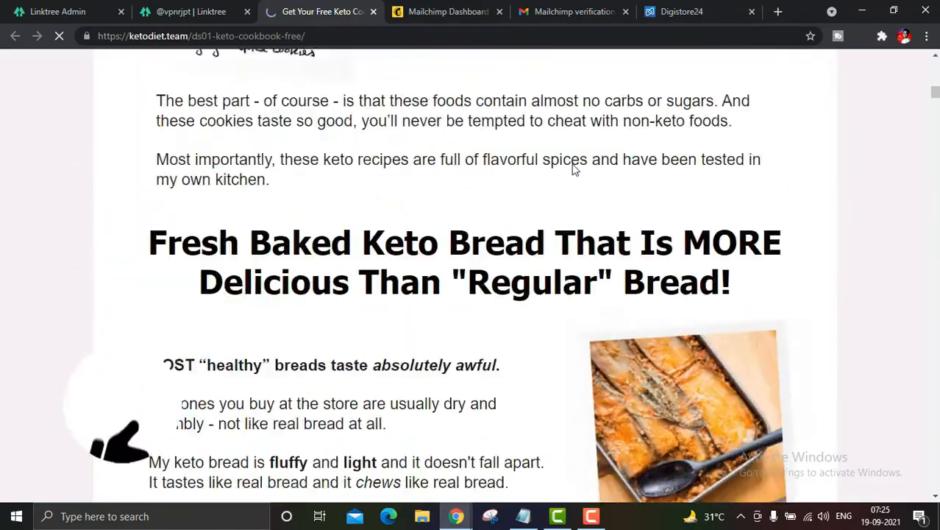
scroll(575, 170, "down", 15)
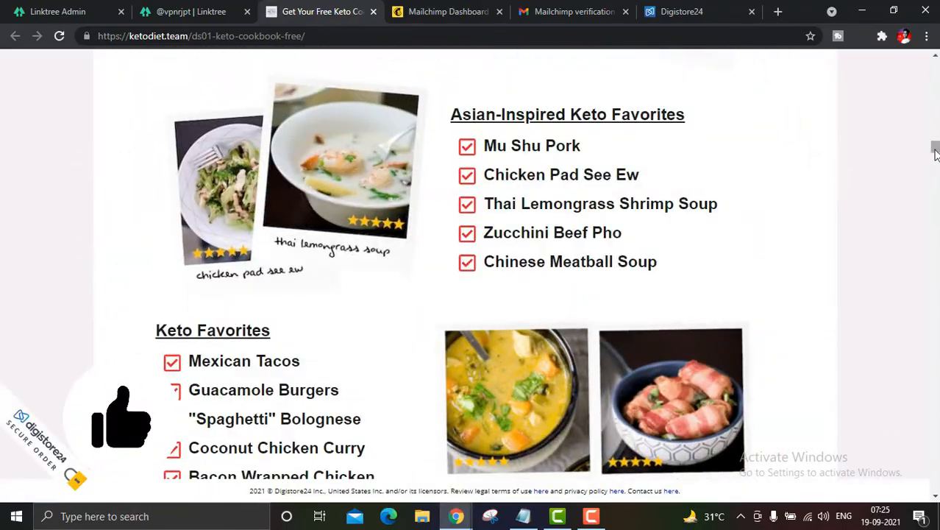
left_click_drag(935, 151, 935, 457)
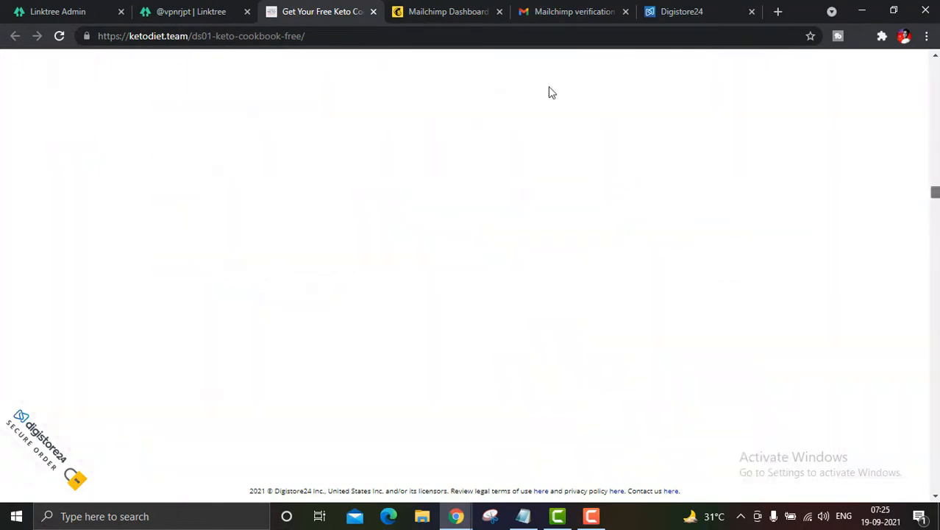
Return to the Linktree admin and copy the address of the public Linktree page
left_click(182, 9)
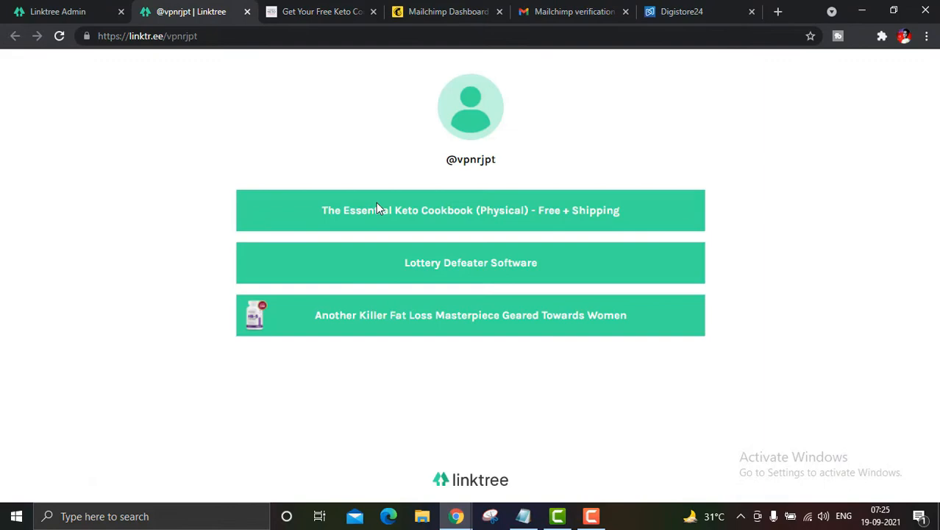
left_click(55, 11)
left_click(210, 23)
left_click(74, 9)
right_click(684, 70)
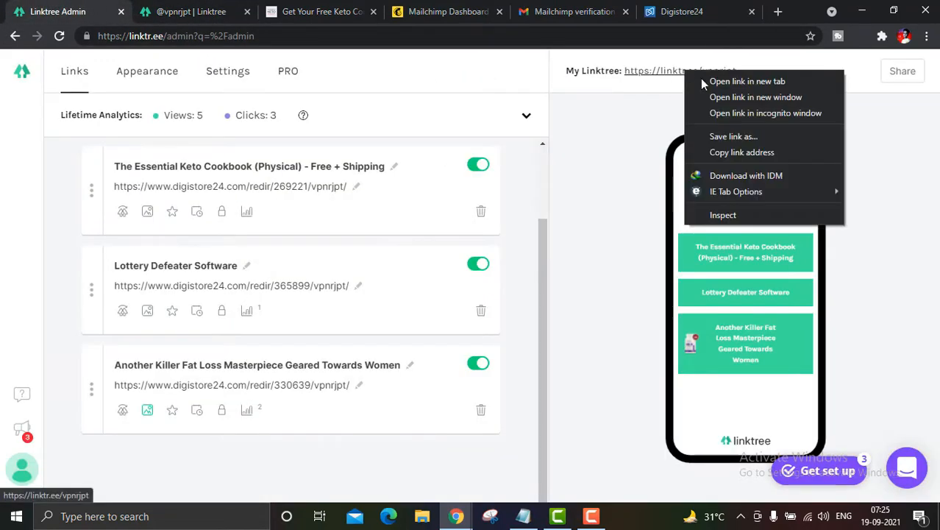
left_click(732, 152)
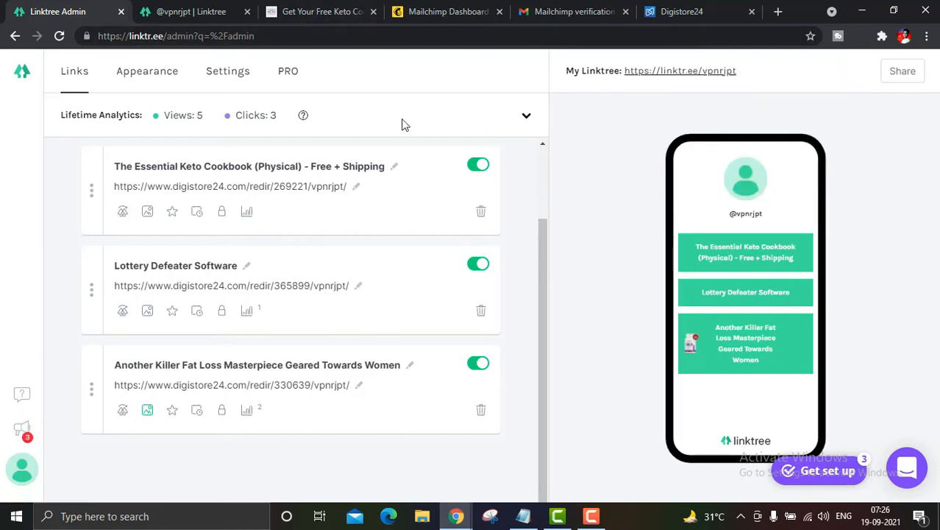
Switch to the Mailchimp dashboard and look over its recommendations and web performance section
left_click(441, 11)
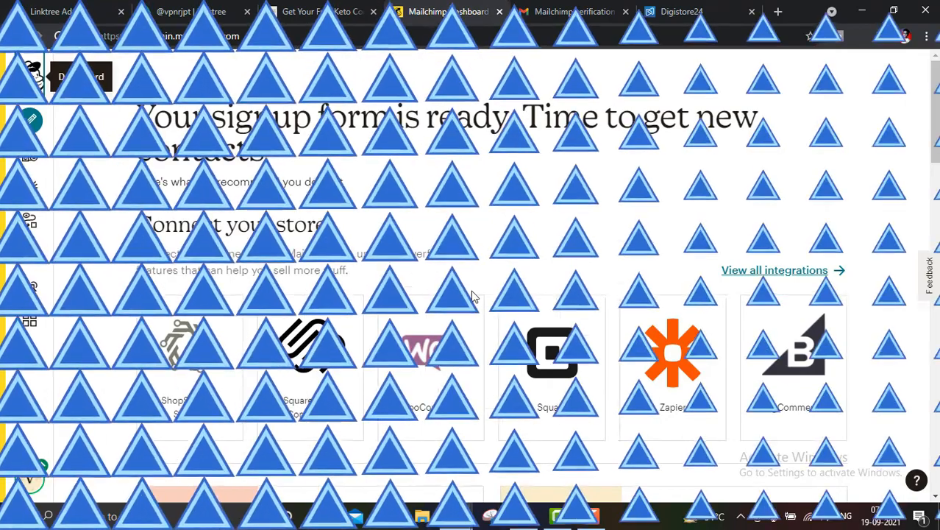
scroll(482, 267, "down", 9)
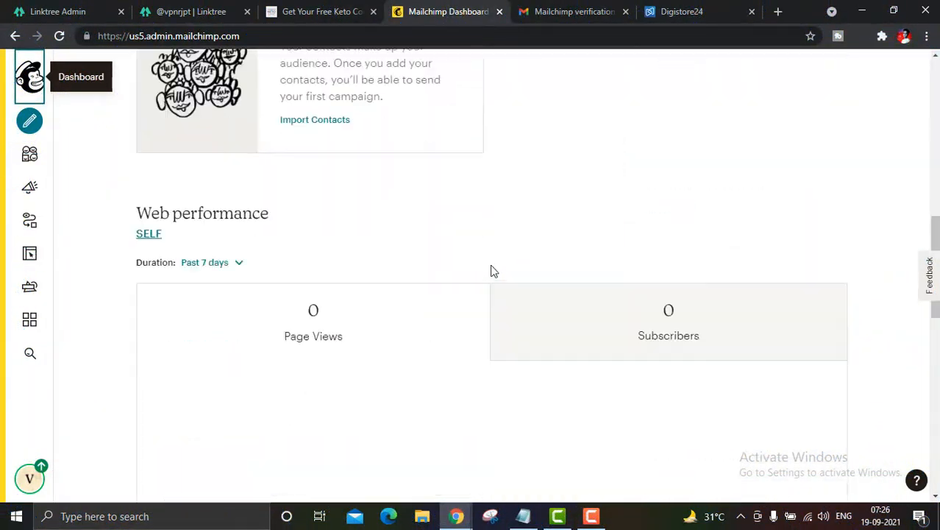
scroll(491, 271, "up", 9)
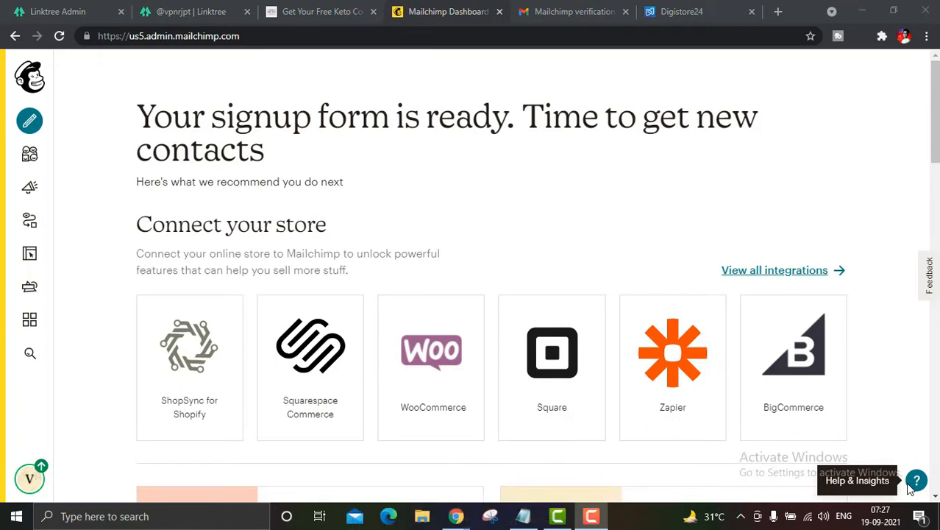
Create a landing page named "Affilite products" for the SELF audience and begin its setup
left_click(30, 121)
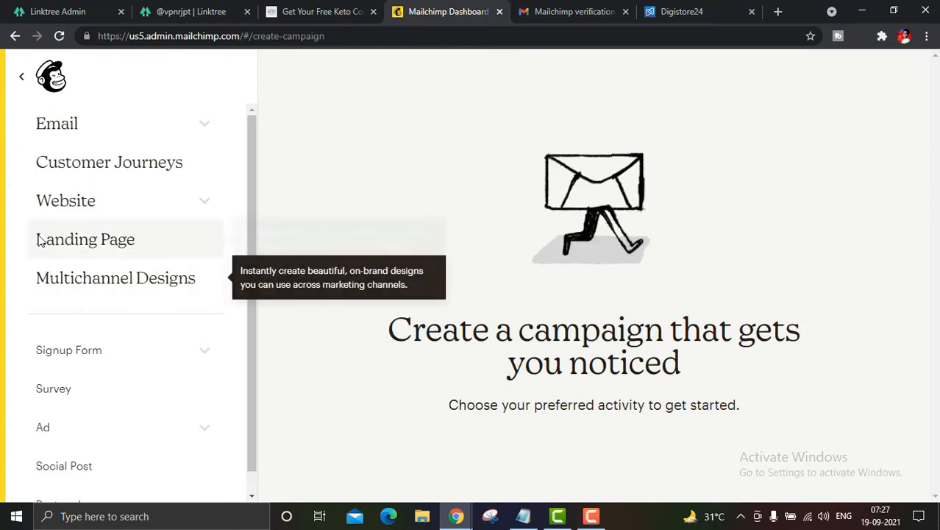
left_click(129, 253)
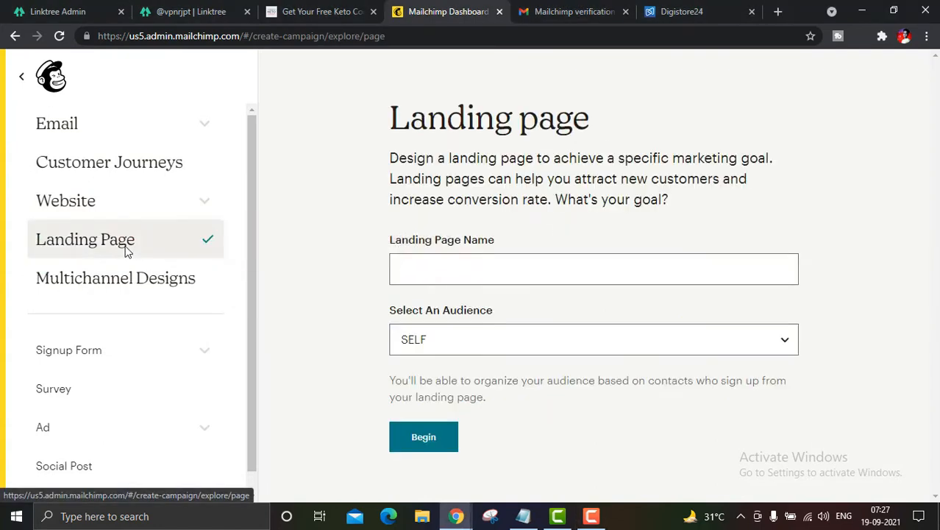
left_click(475, 274)
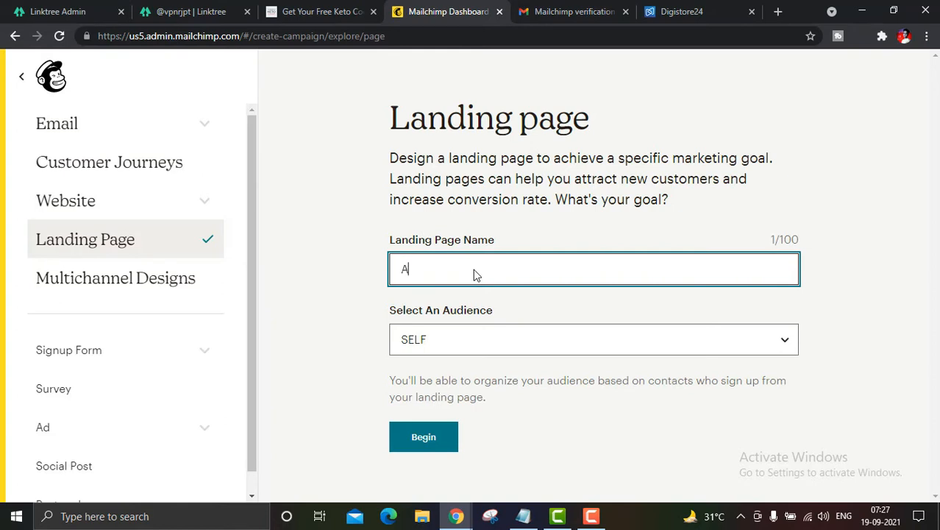
type("Affi")
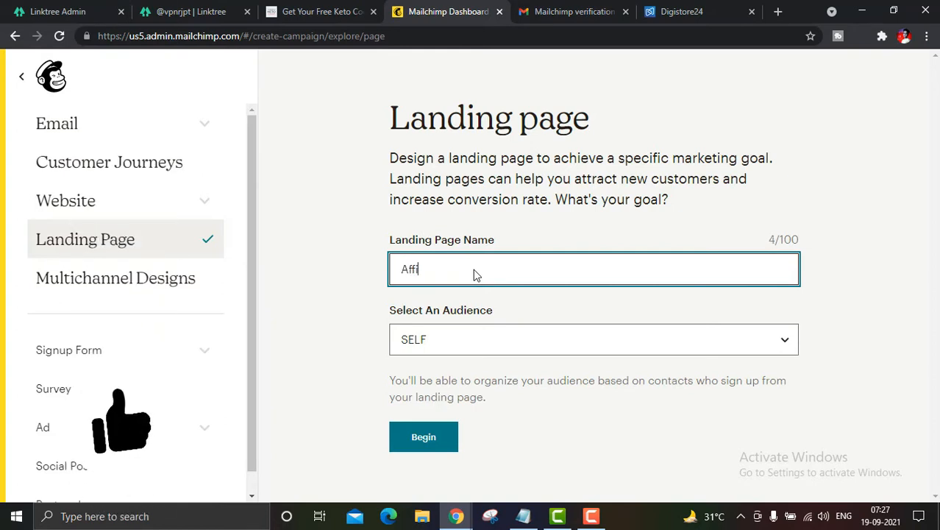
type("lite products")
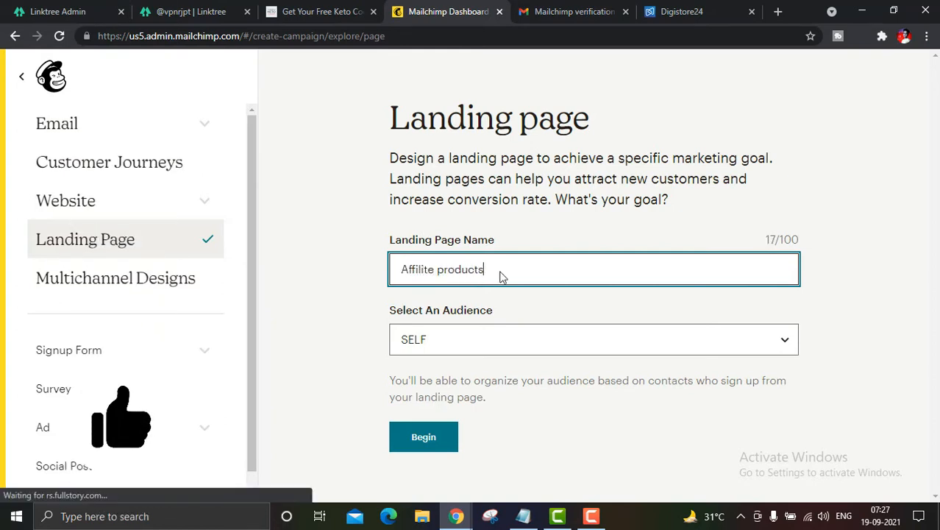
left_click(439, 338)
left_click(441, 362)
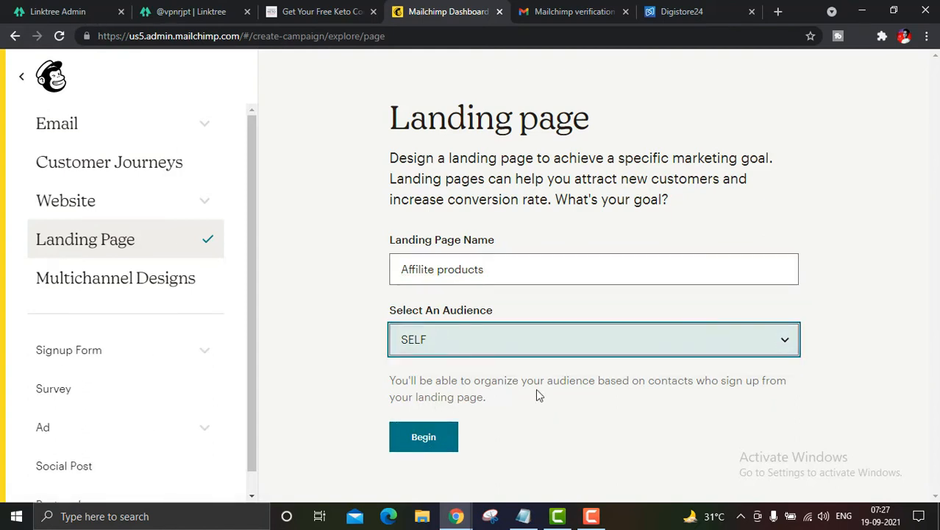
left_click(426, 437)
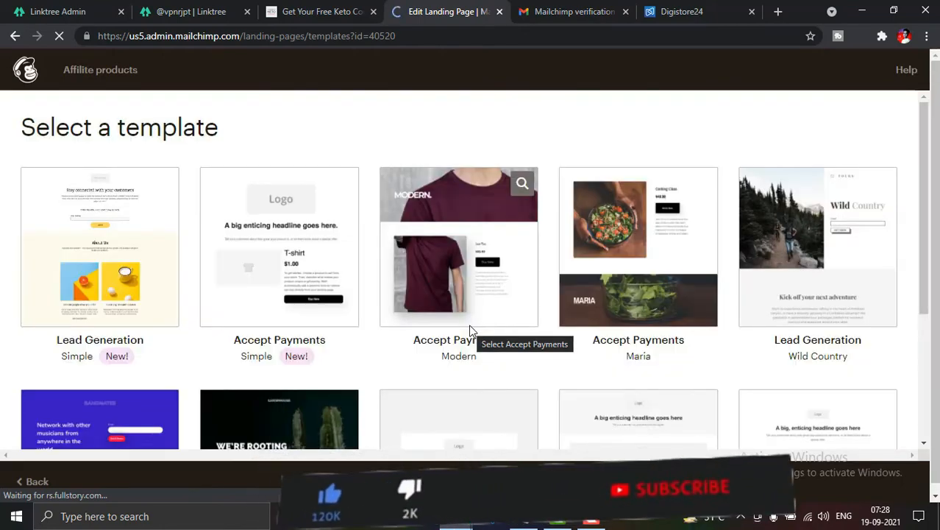
Choose the Lead Generation Bandmates template for the landing page
left_click(472, 329)
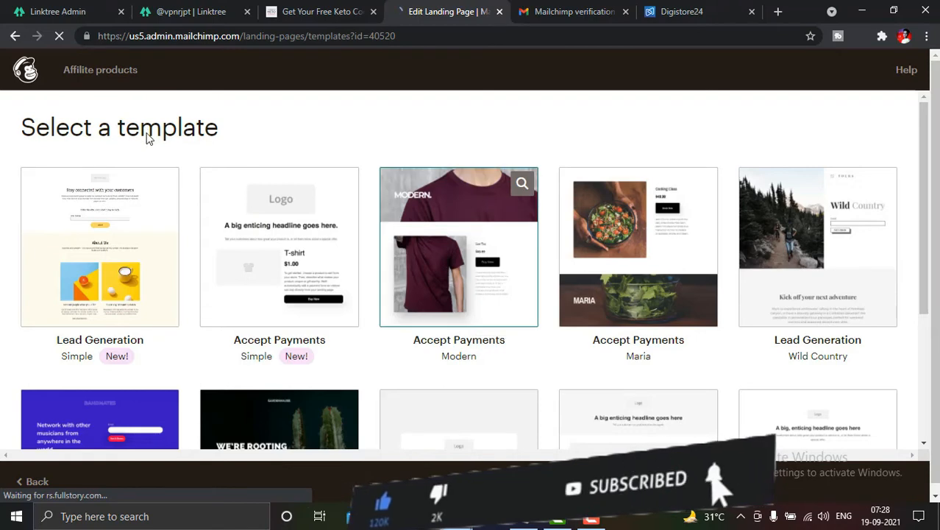
scroll(497, 317, "down", 4)
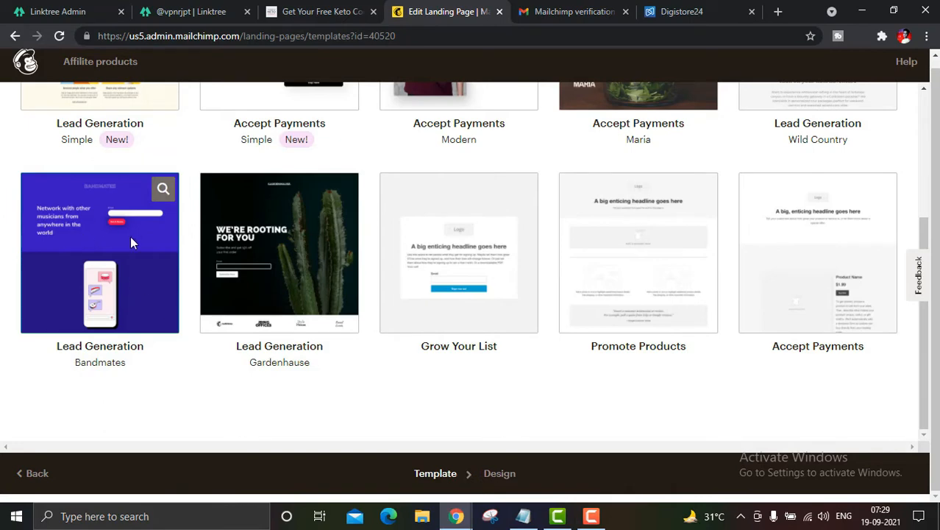
left_click(129, 239)
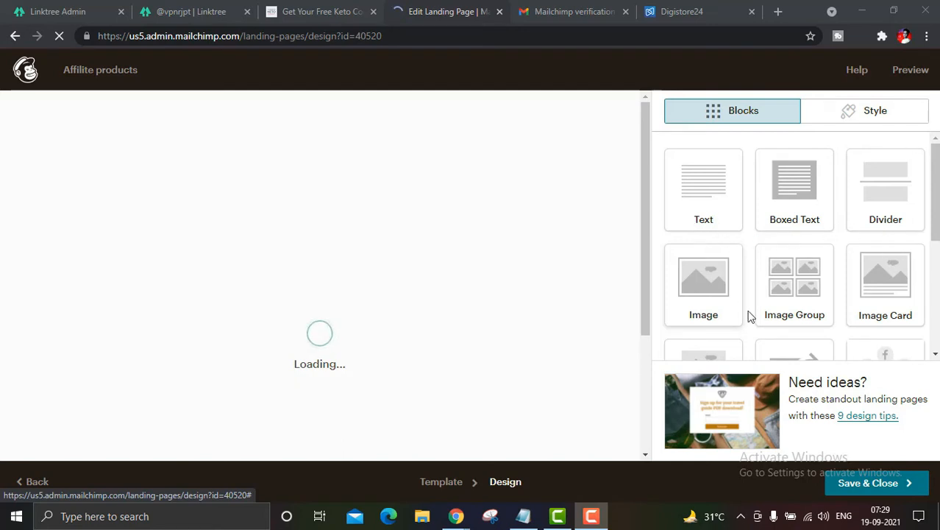
Look through the available content blocks and the template's sections in the landing page design
scroll(916, 345, "down", 3)
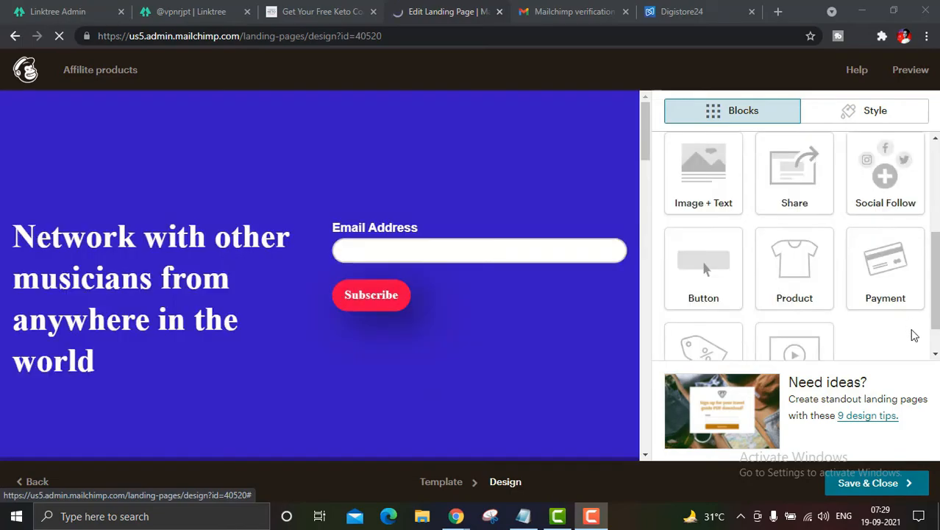
scroll(600, 322, "down", 6)
scroll(516, 321, "down", 15)
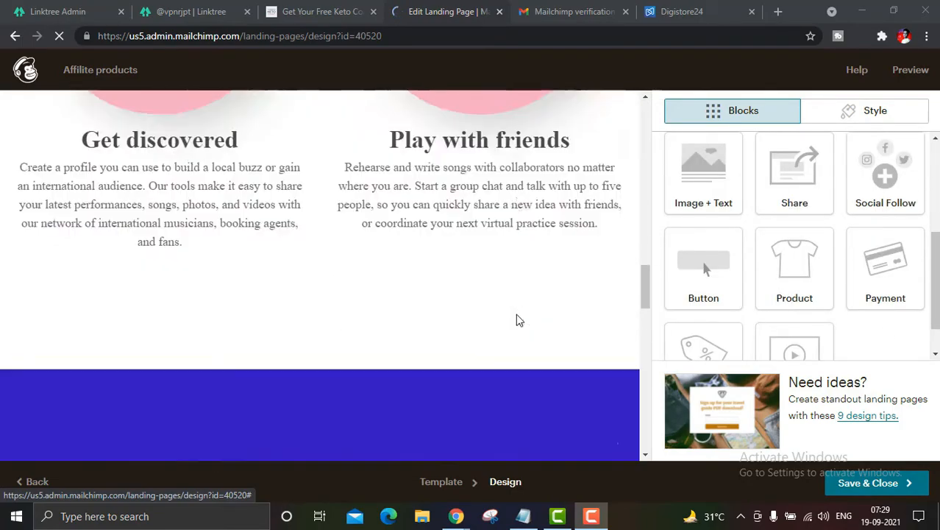
Look over the Bandmates template's header, signup form and phone illustration alongside the keto cookbook sales page
scroll(450, 320, "up", 20)
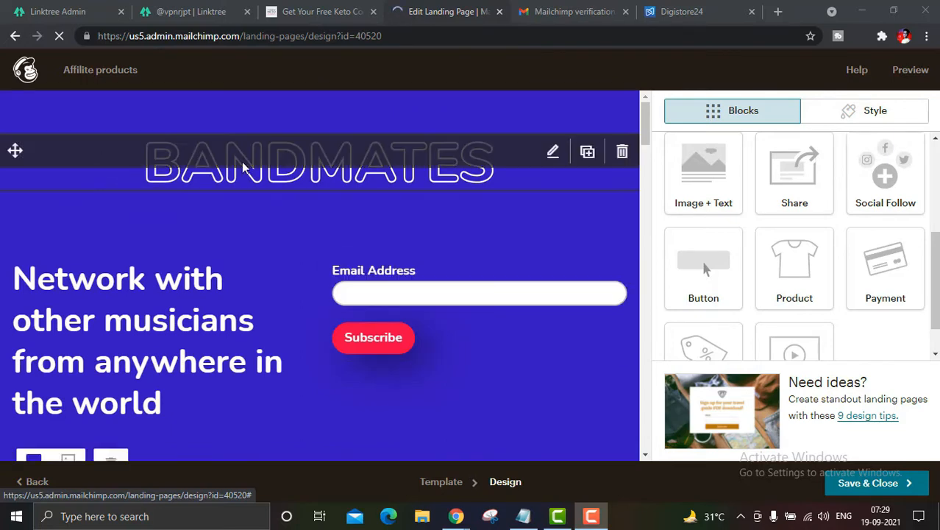
scroll(374, 273, "down", 10)
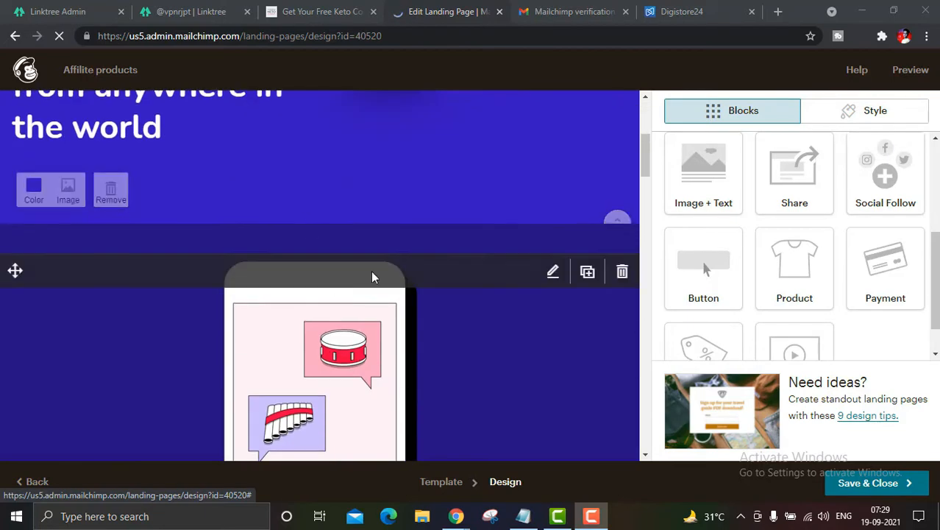
scroll(314, 292, "down", 3)
scroll(314, 293, "up", 12)
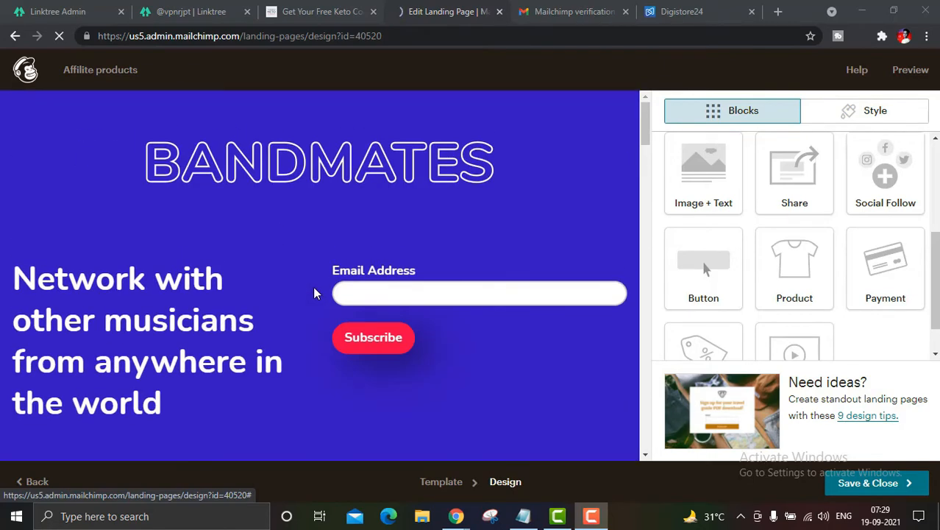
left_click(331, 10)
scroll(429, 157, "up", 10)
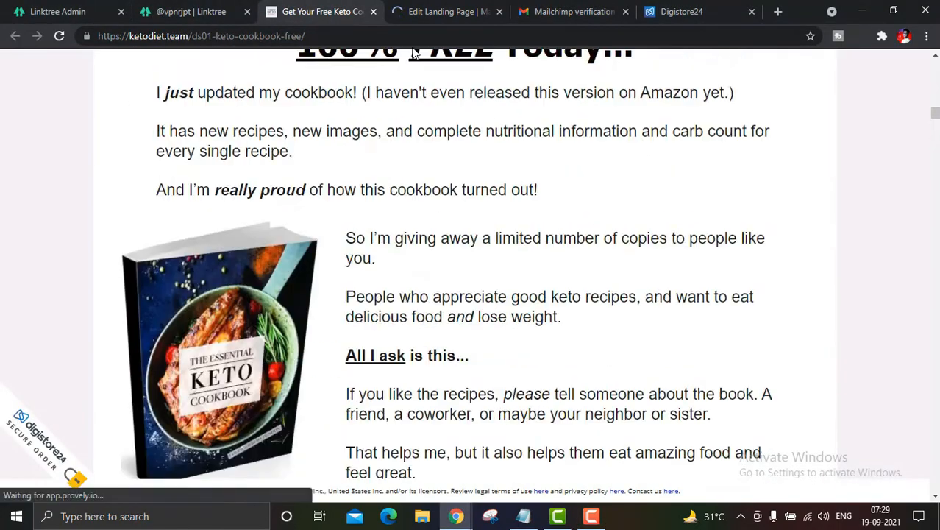
left_click(449, 11)
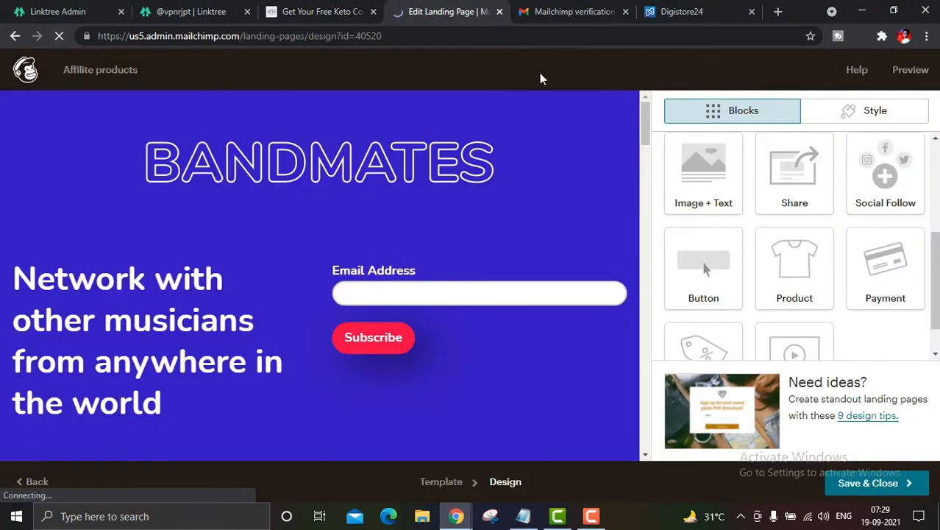
Leave the landing page design and open the Home page of the published SELF website for editing
left_click(16, 38)
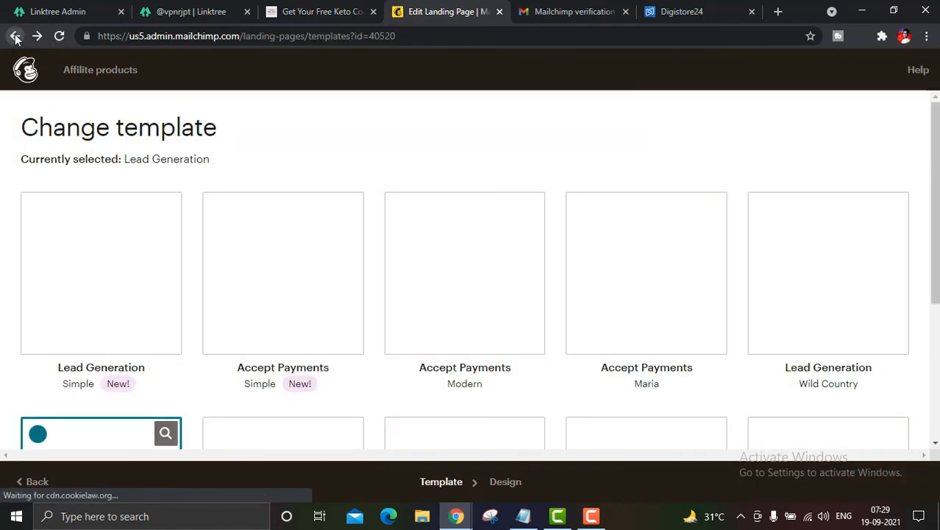
left_click(12, 40)
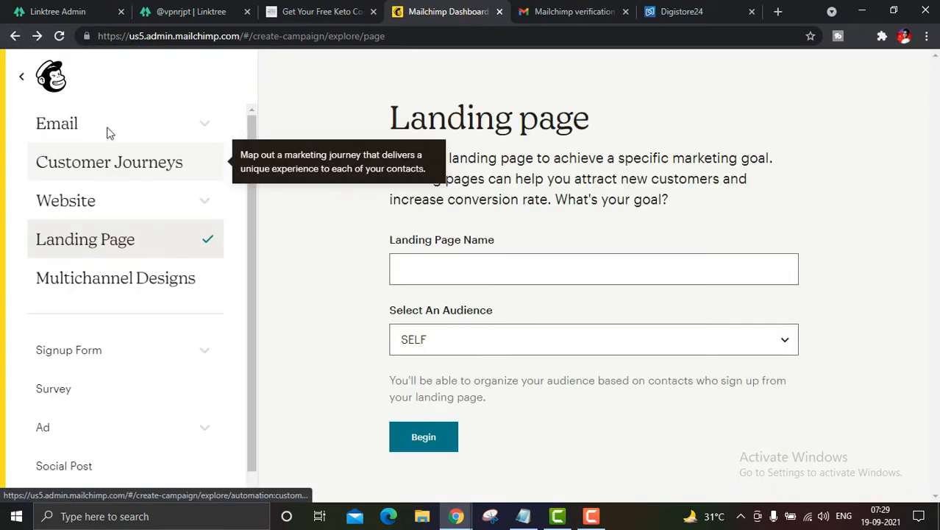
left_click(25, 76)
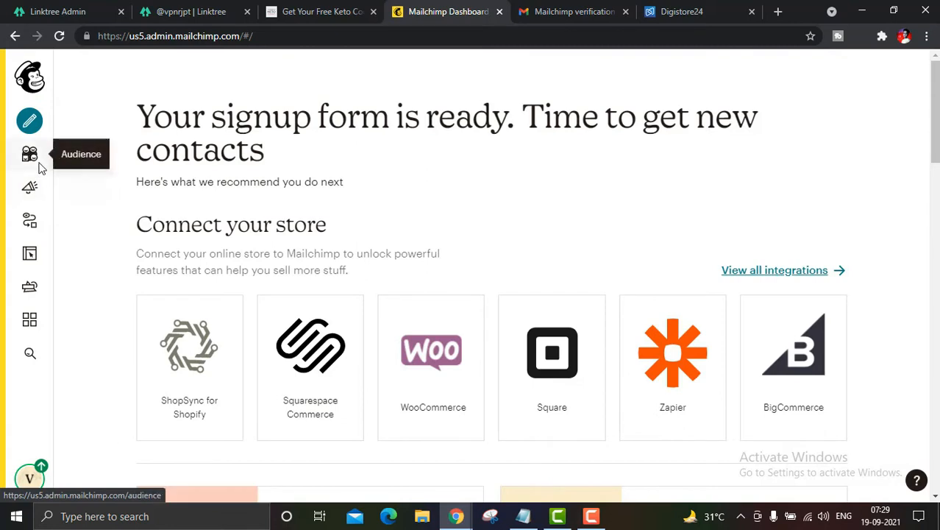
left_click(29, 253)
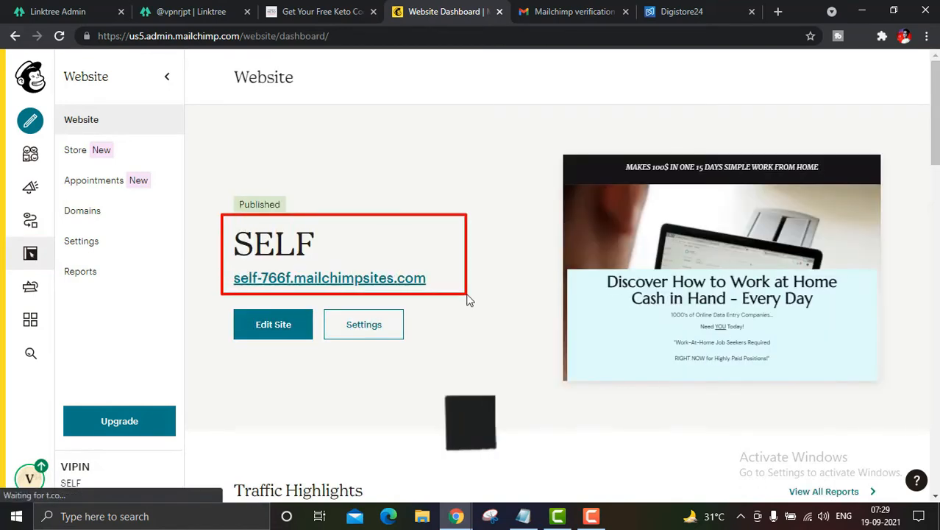
left_click(262, 333)
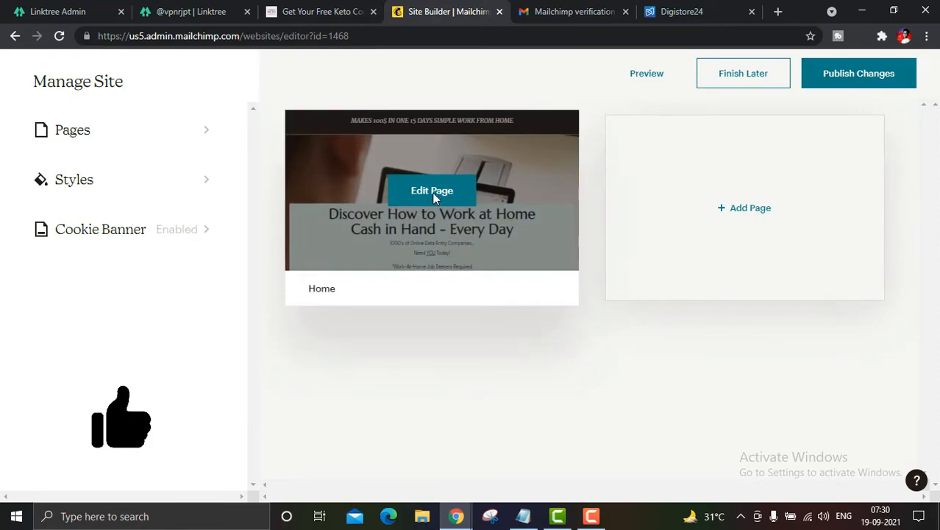
left_click(431, 191)
Examine the Home page's header title, its text formatting options, and the intro section's heading, text and button
scroll(690, 245, "down", 5)
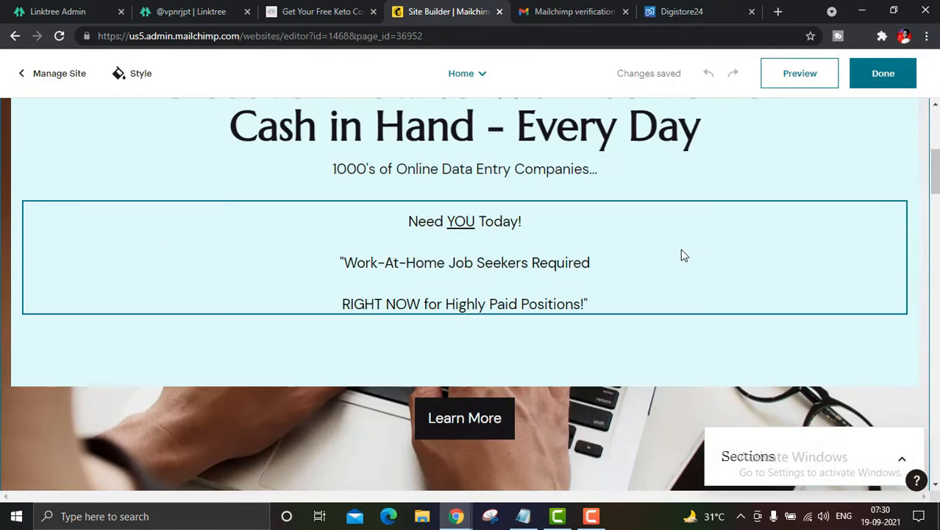
scroll(681, 254, "up", 5)
scroll(689, 273, "down", 2)
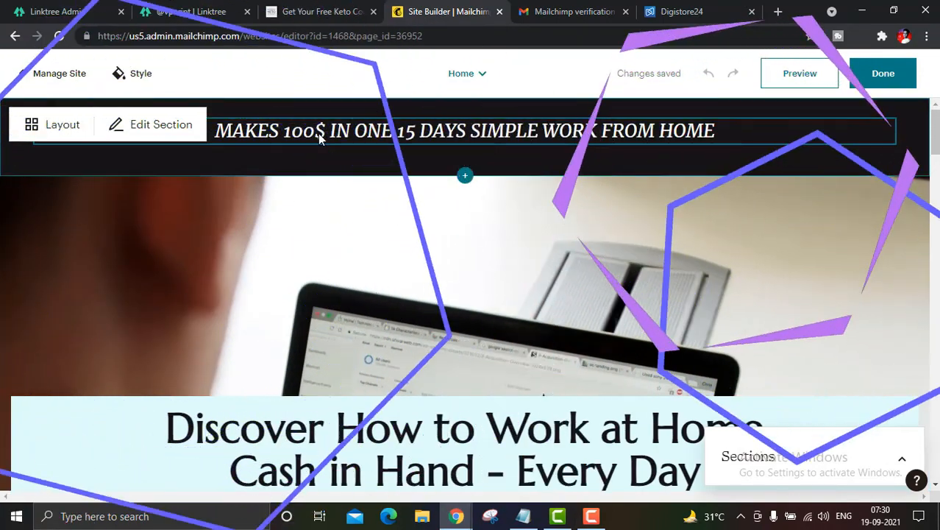
left_click(317, 133)
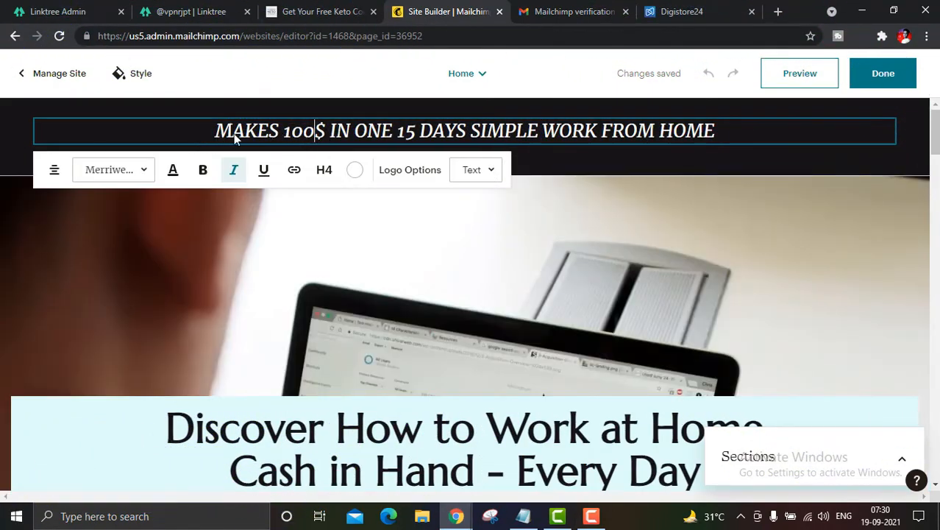
left_click_drag(215, 133, 723, 133)
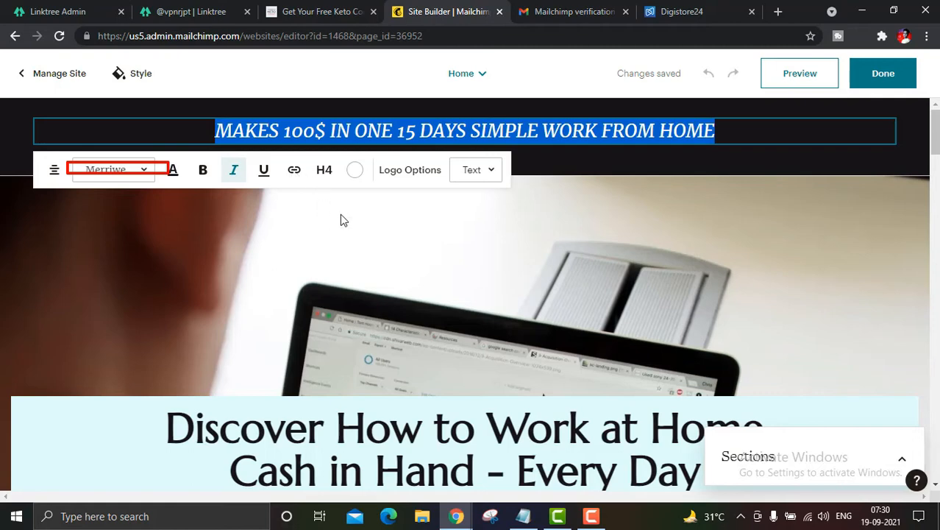
key("Escape")
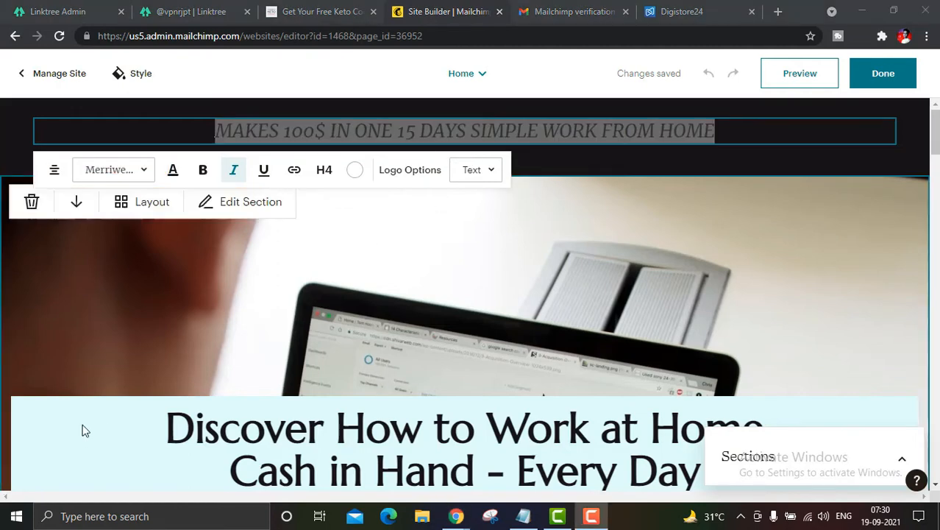
left_click(109, 428)
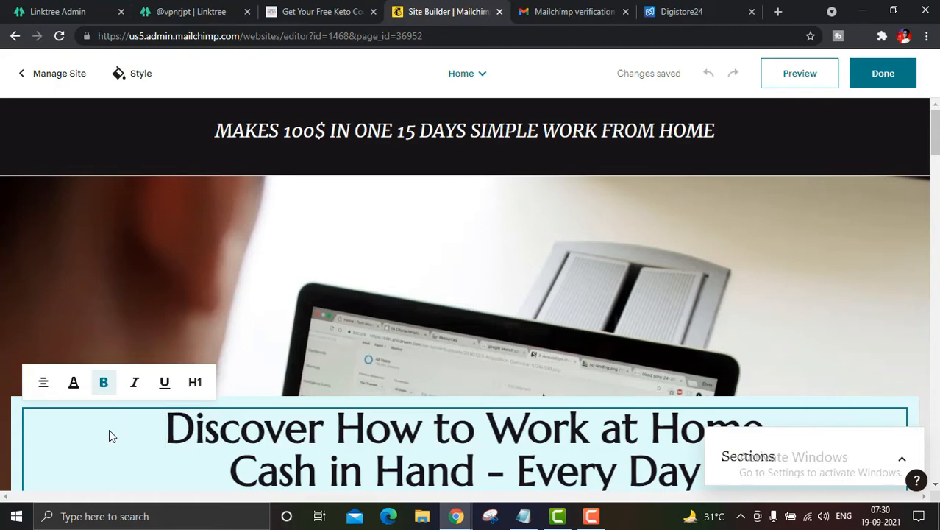
scroll(484, 350, "down", 3)
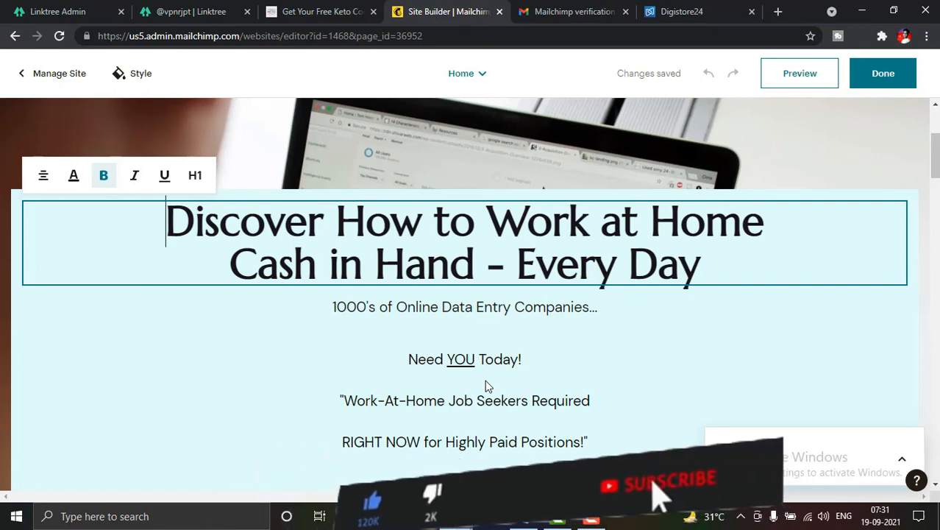
scroll(489, 386, "down", 5)
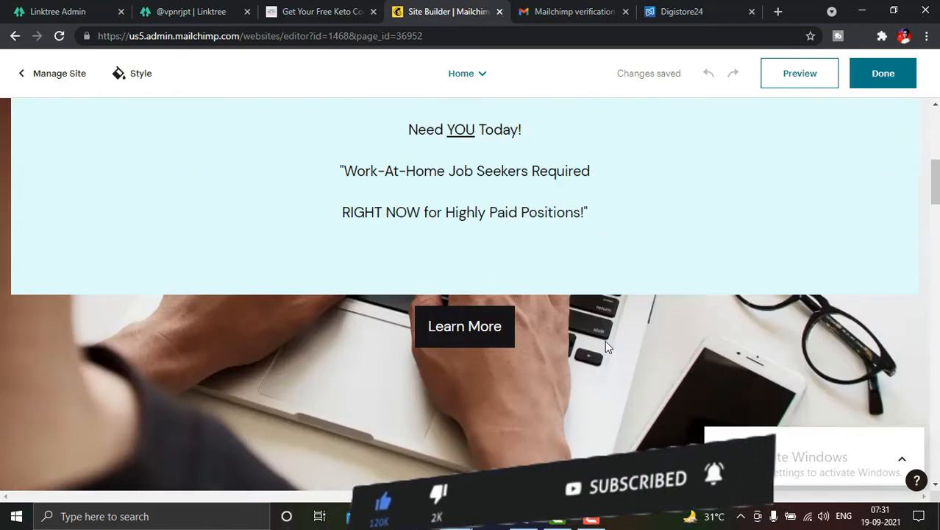
scroll(540, 343, "up", 3)
scroll(540, 340, "up", 5)
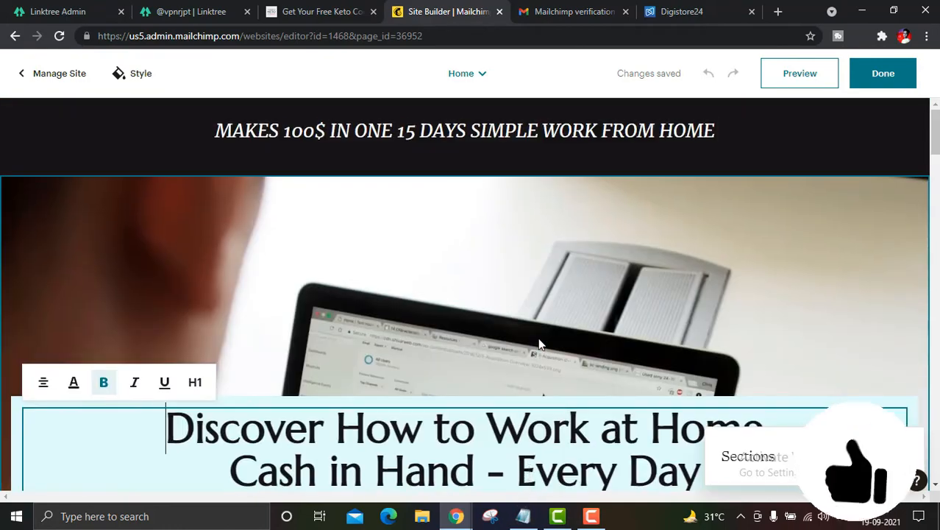
Examine the Home page's job listings, pictures, Join us Free signup form and Contact Us section
scroll(519, 272, "down", 10)
scroll(535, 287, "down", 6)
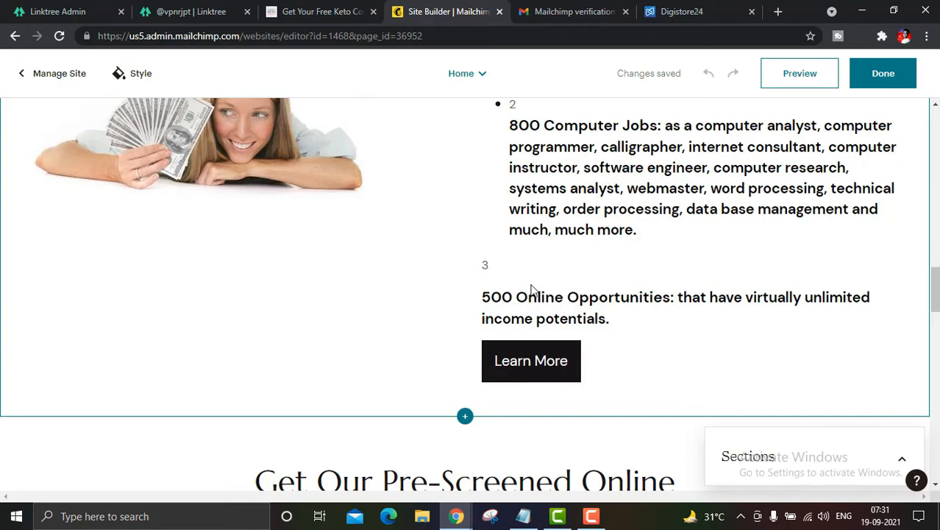
scroll(530, 288, "down", 3)
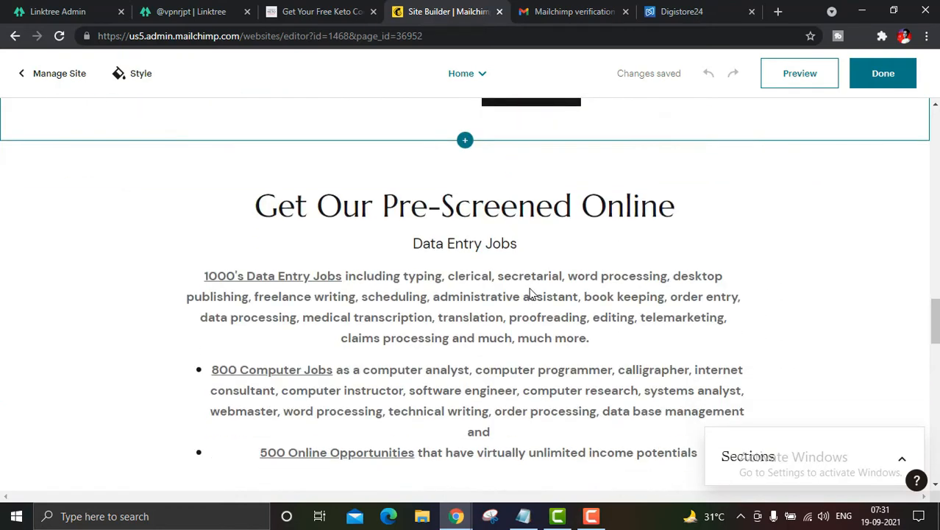
scroll(522, 294, "down", 3)
left_click(518, 312)
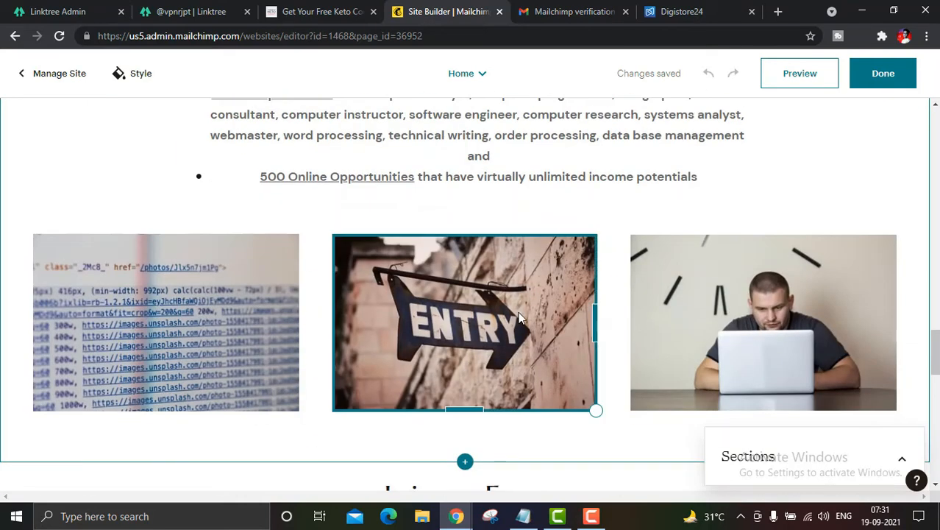
scroll(573, 280, "down", 1)
scroll(566, 286, "down", 8)
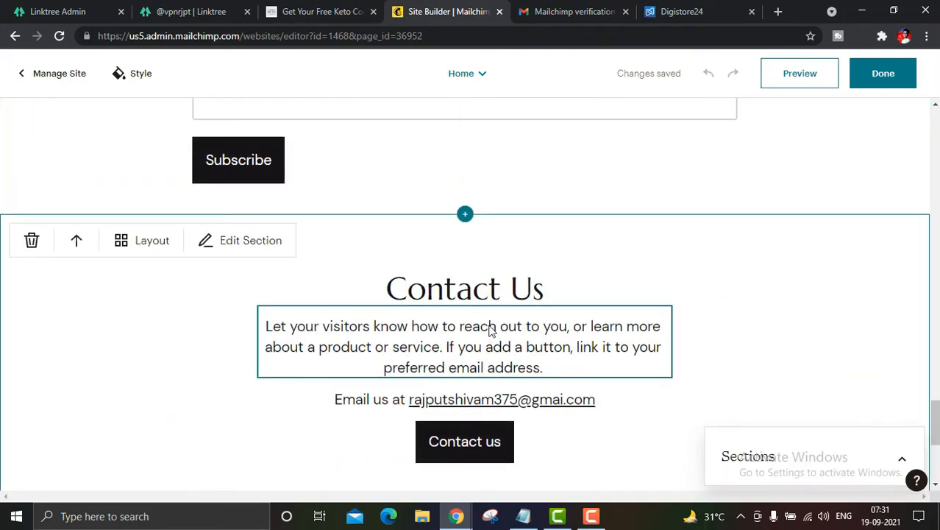
scroll(517, 332, "up", 4)
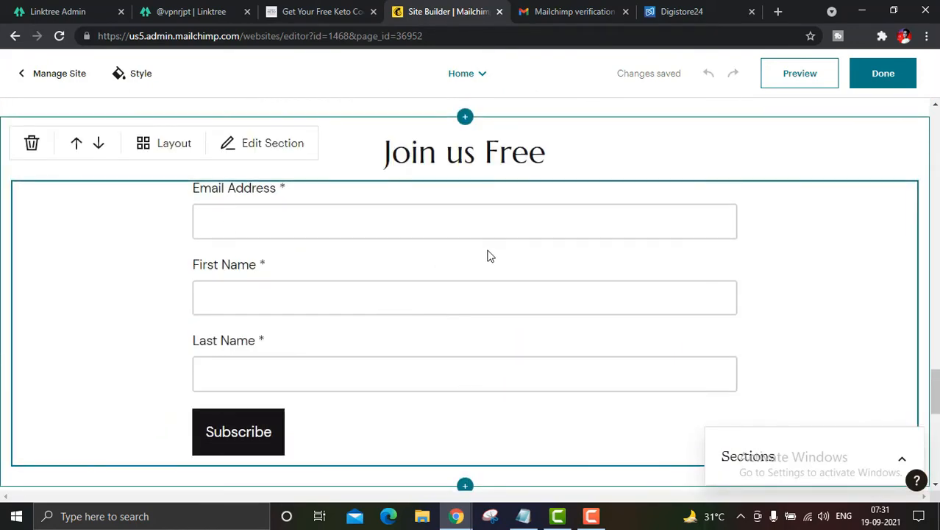
scroll(349, 316, "down", 5)
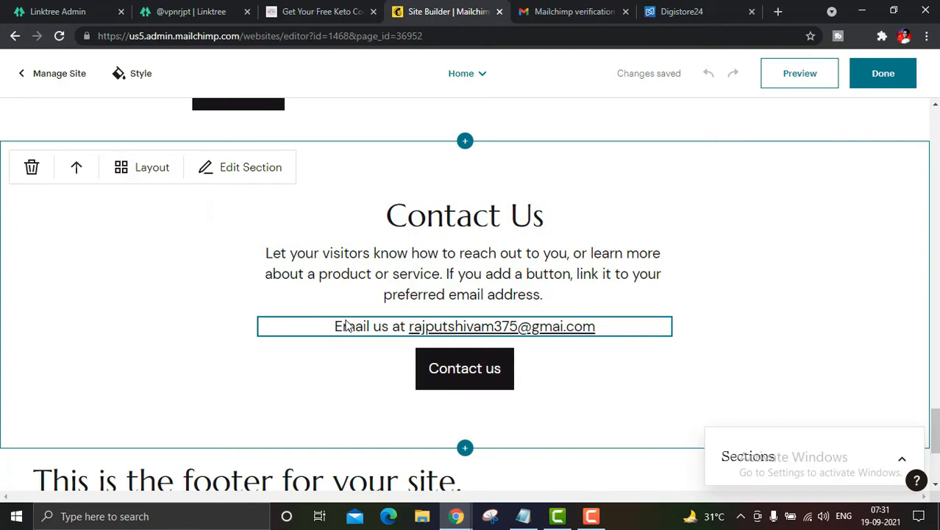
scroll(445, 309, "up", 15)
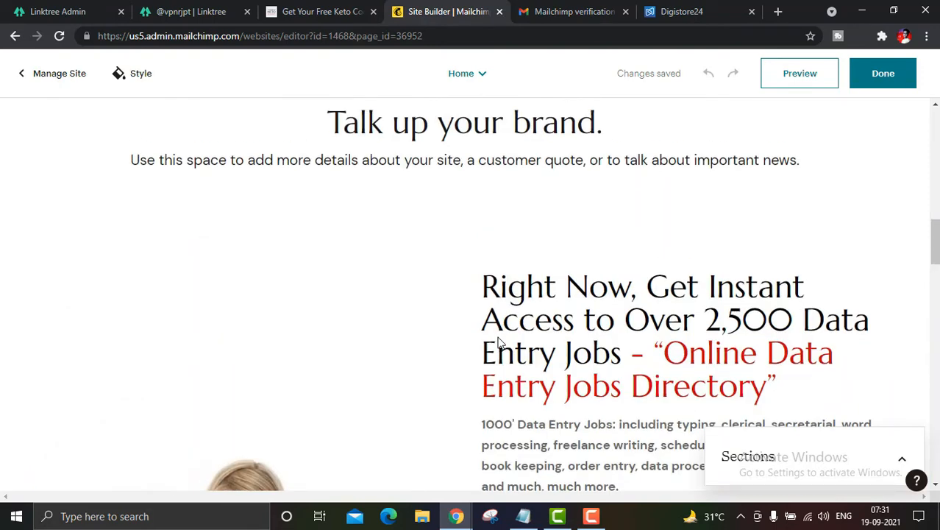
scroll(499, 342, "up", 10)
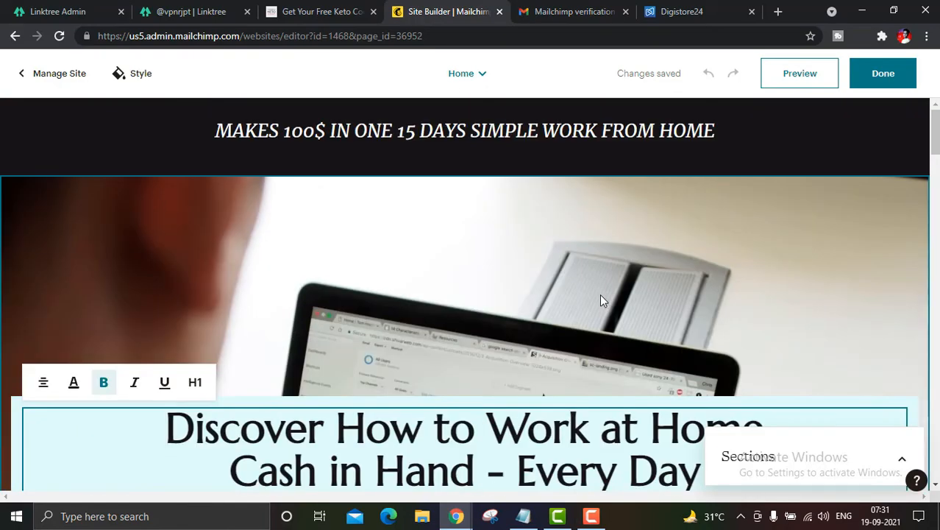
View the intro section's background image options and select the header title text
left_click(556, 270)
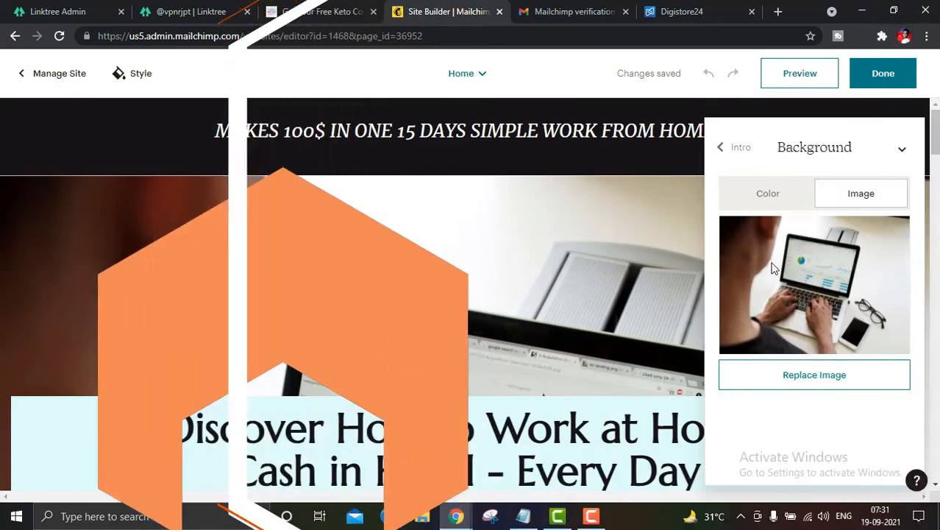
left_click(242, 131)
left_click_drag(326, 137, 736, 138)
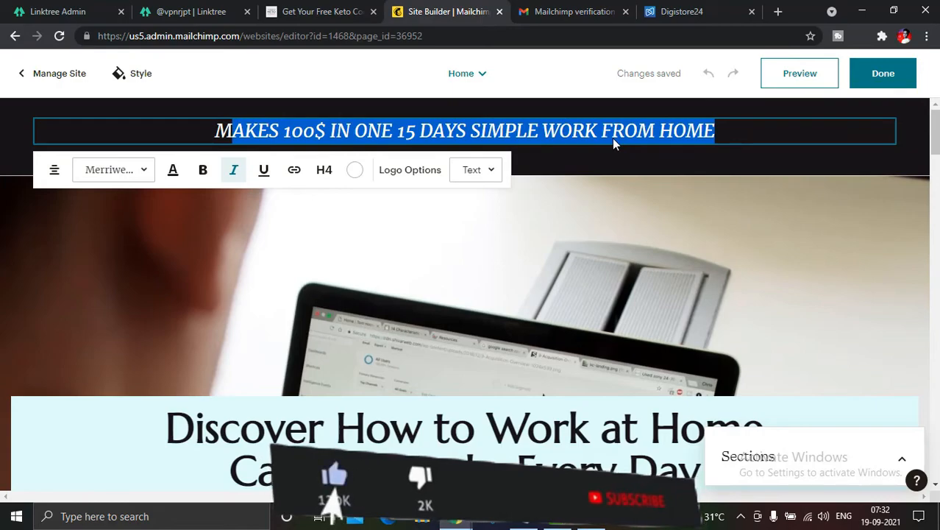
Copy the headline "Warm, Fluffy, Fresh-Baked Bread...100% Keto and More Delicious than any Store-Bought Bread" from the keto cookbook page and return to the site editor
key("ctrl+shift+Tab")
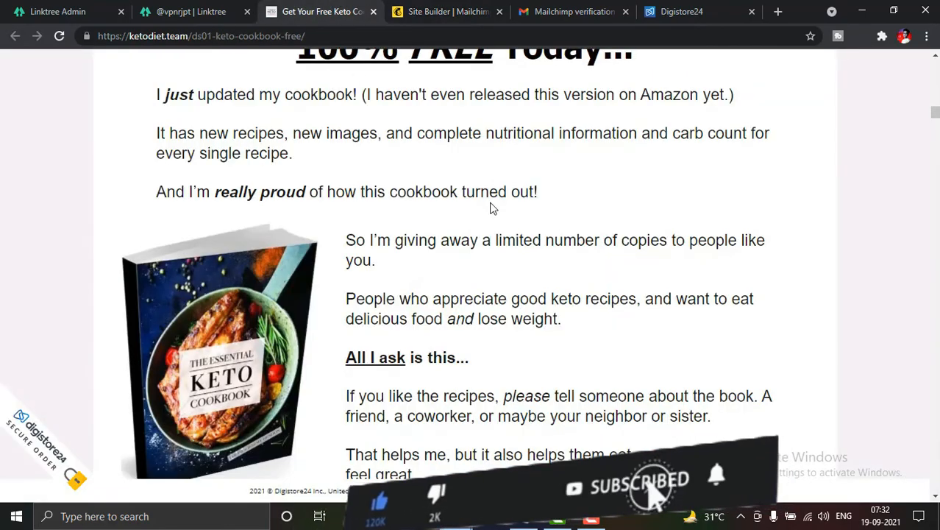
scroll(499, 315, "down", 10)
scroll(499, 315, "up", 8)
scroll(684, 190, "up", 4)
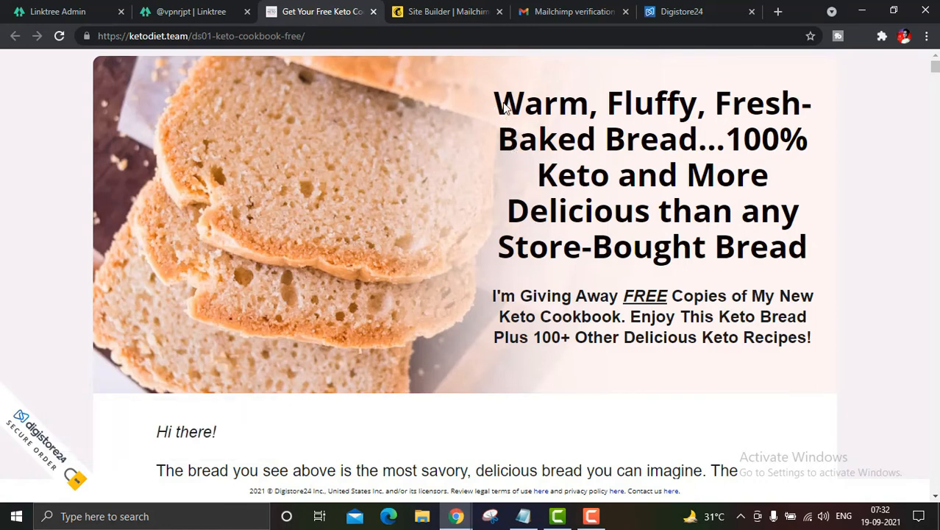
left_click_drag(494, 92, 819, 255)
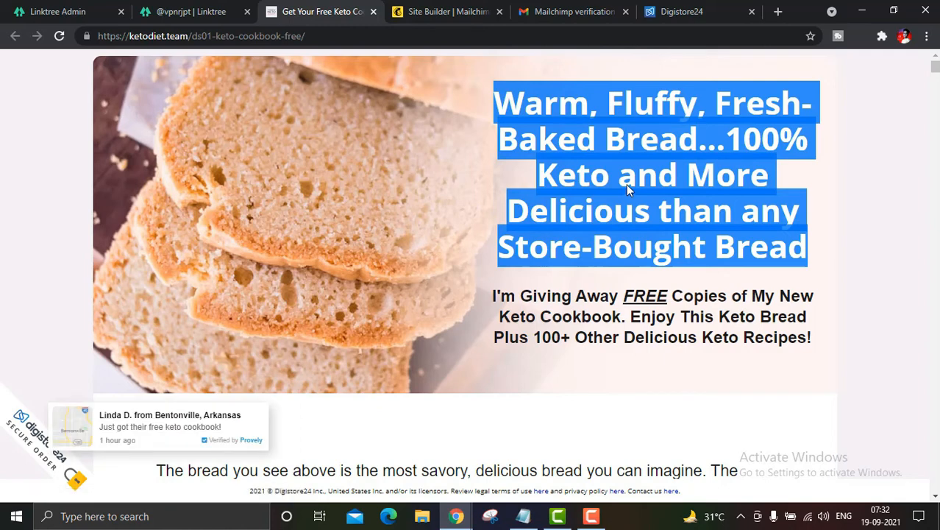
right_click(626, 178)
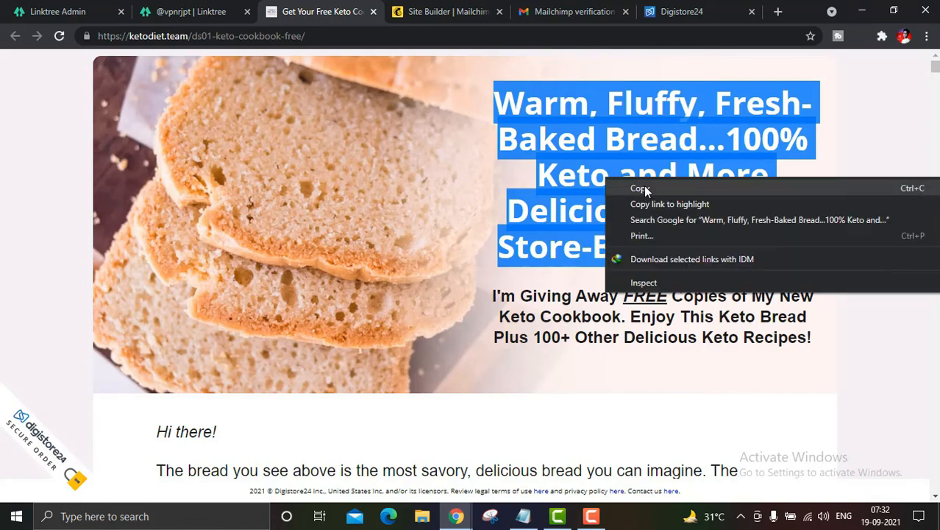
left_click(644, 187)
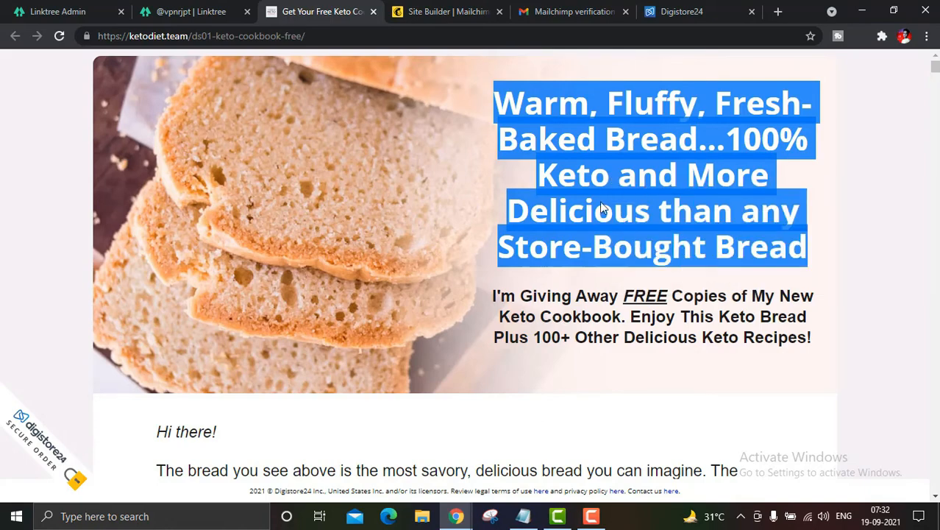
left_click(416, 9)
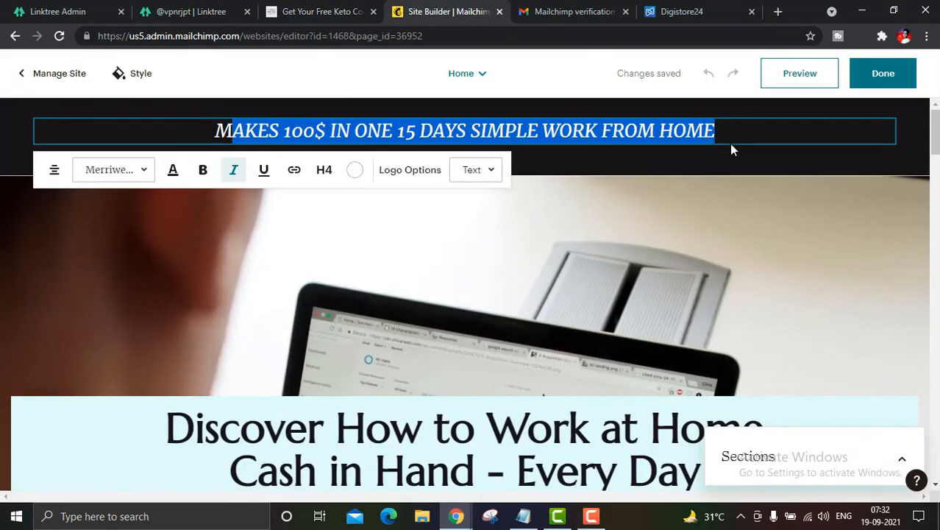
Replace the Home page's header title with the copied headline "Warm, Fluffy, Fresh-Baked Bread...100% Keto and More Delicious than any Store-Bought Bread"
left_click_drag(718, 140, 146, 147)
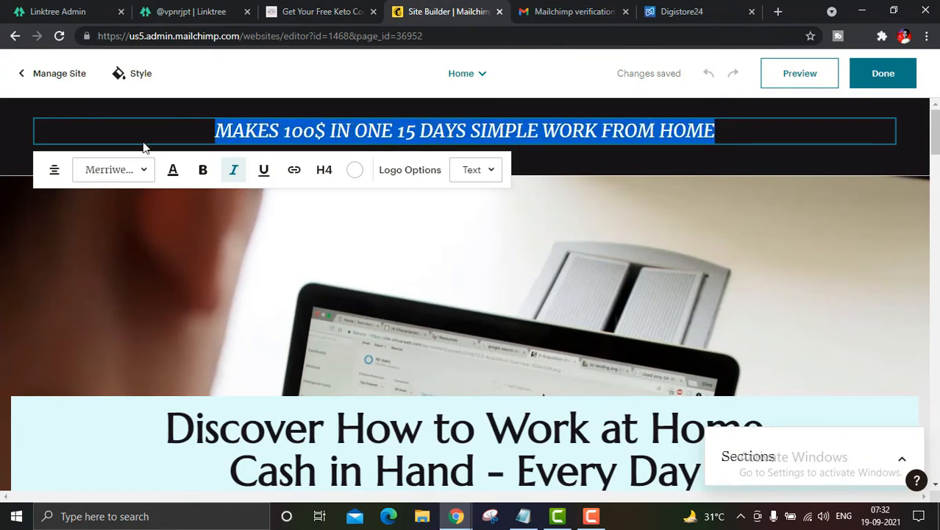
key("BackSpace")
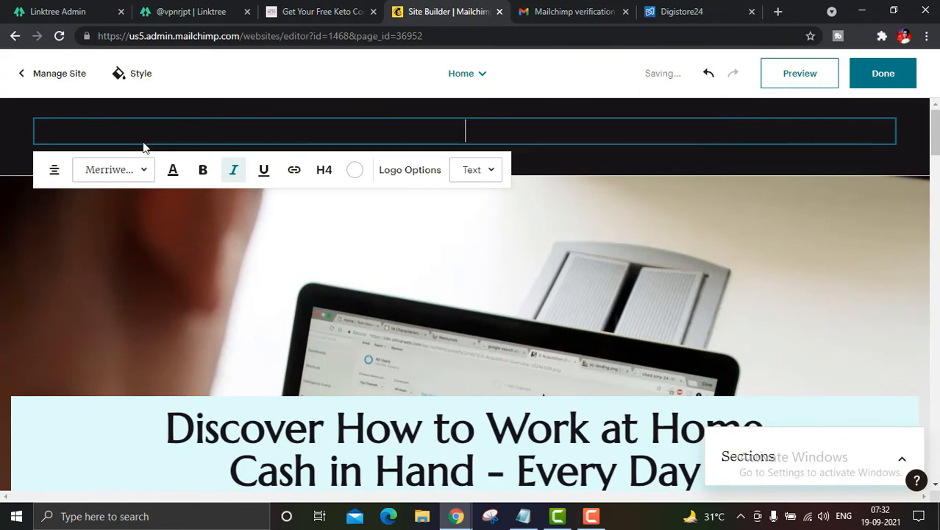
key("ctrl+v")
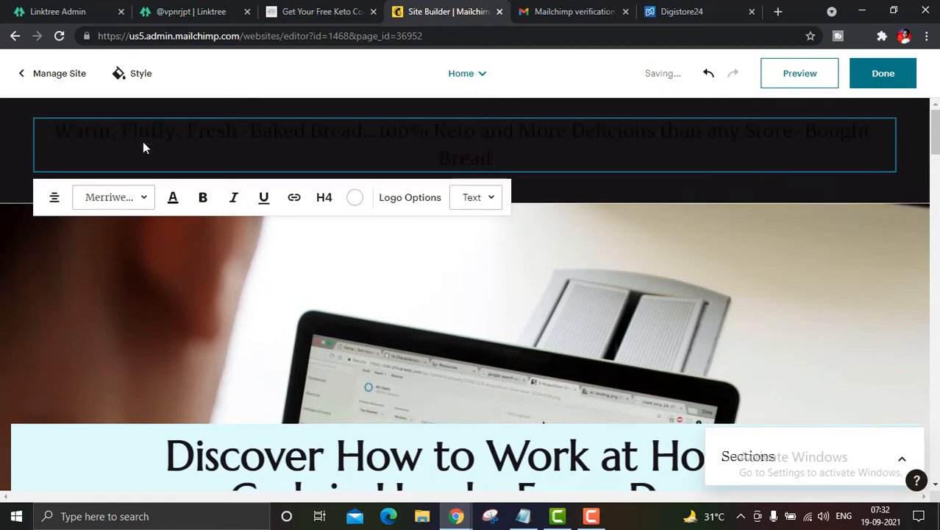
left_click_drag(237, 137, 501, 168)
left_click_drag(75, 125, 74, 127)
left_click(413, 130)
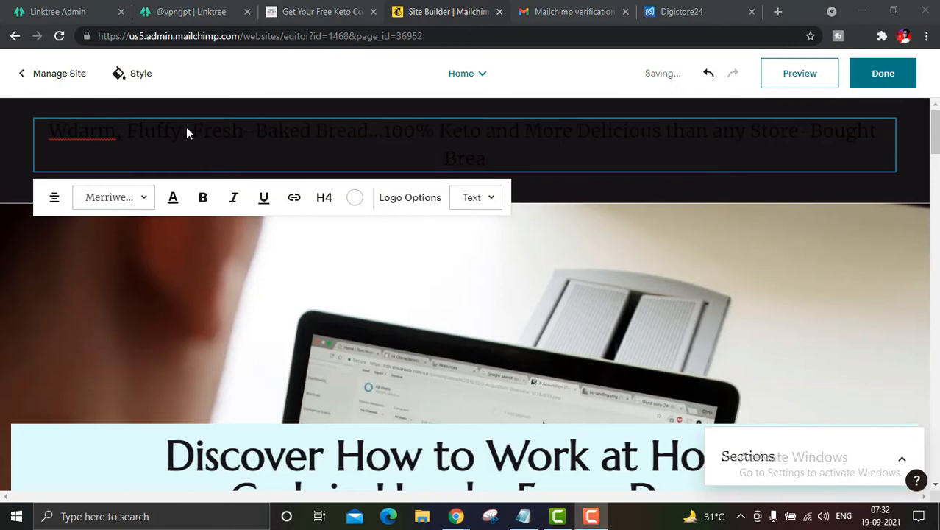
left_click_drag(186, 129, 24, 126)
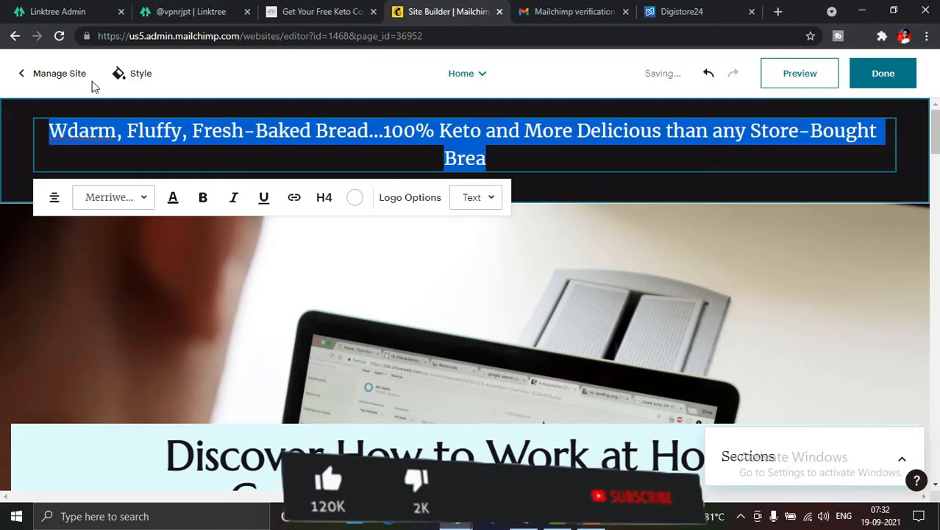
Apply the predesigned Playful color palette to the site and reopen the Home page for editing
left_click(134, 74)
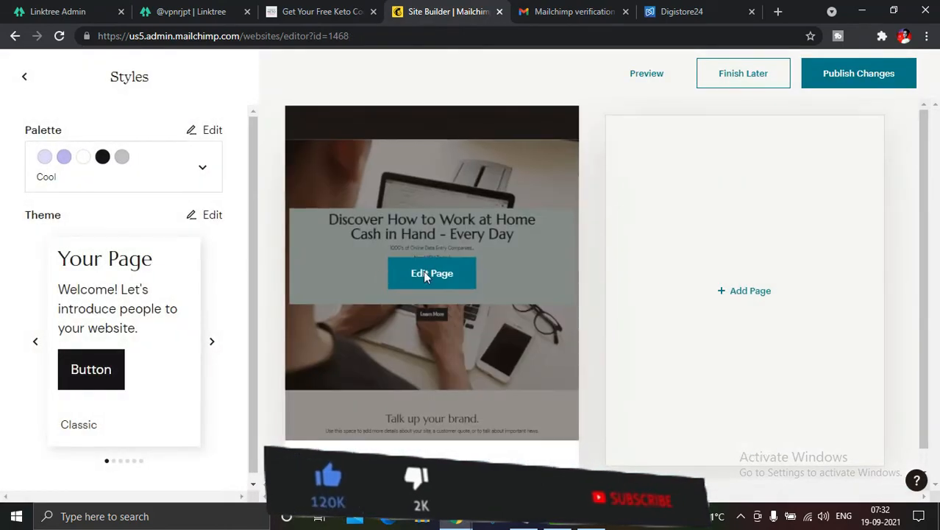
left_click(78, 154)
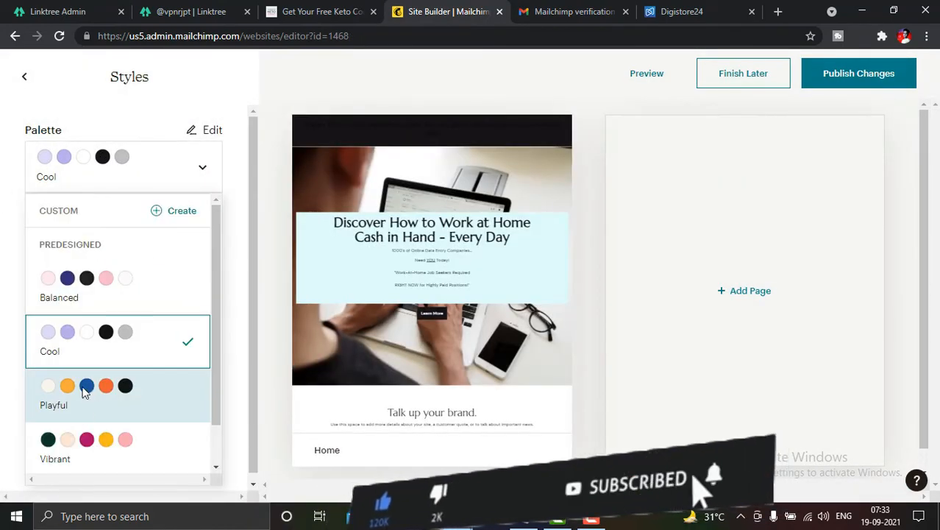
left_click(83, 398)
left_click(711, 287)
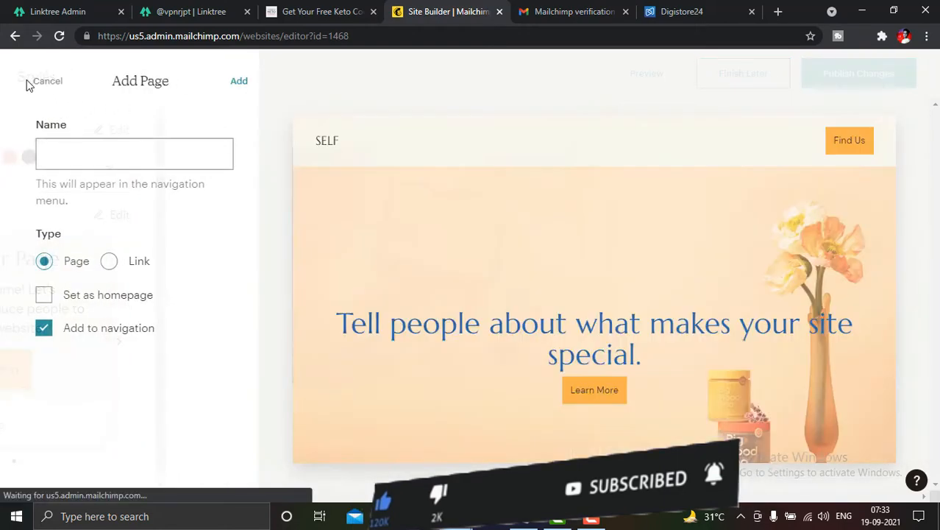
left_click(36, 82)
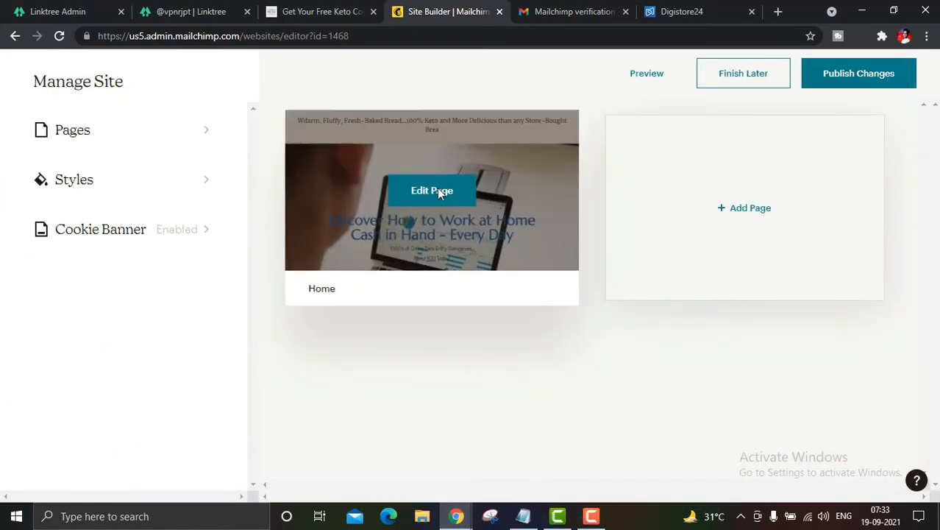
left_click(437, 188)
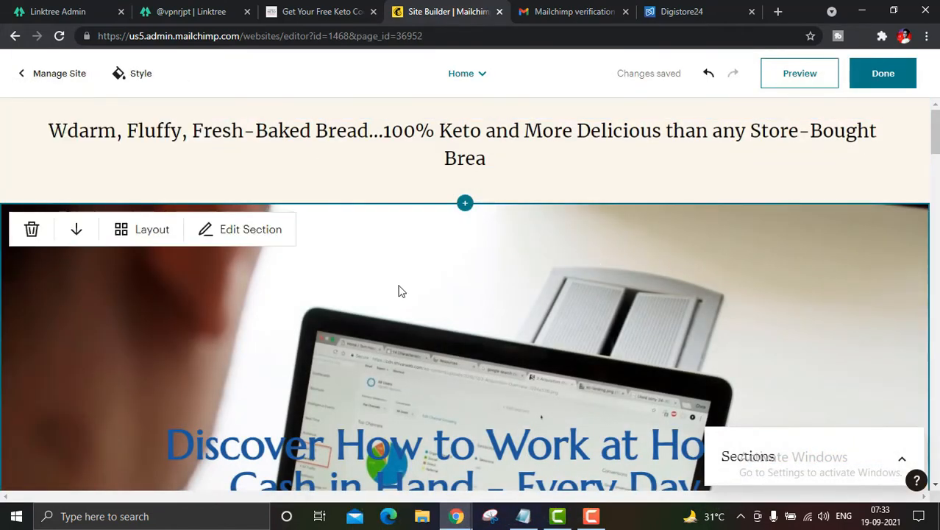
scroll(398, 290, "down", 3)
scroll(589, 282, "up", 3)
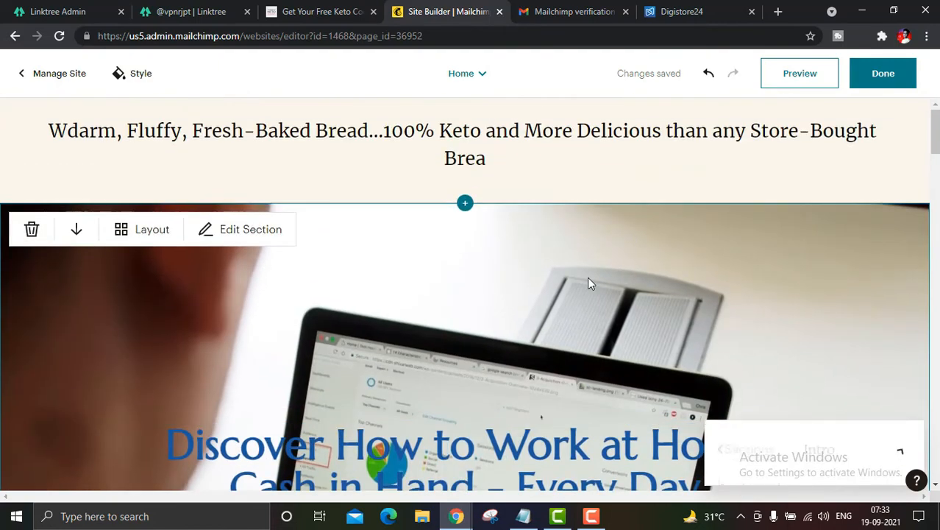
Check the keto cookbook page's bread picture, then upload the Capture picture as the intro section's new background image
left_click(588, 278)
scroll(518, 238, "down", 2)
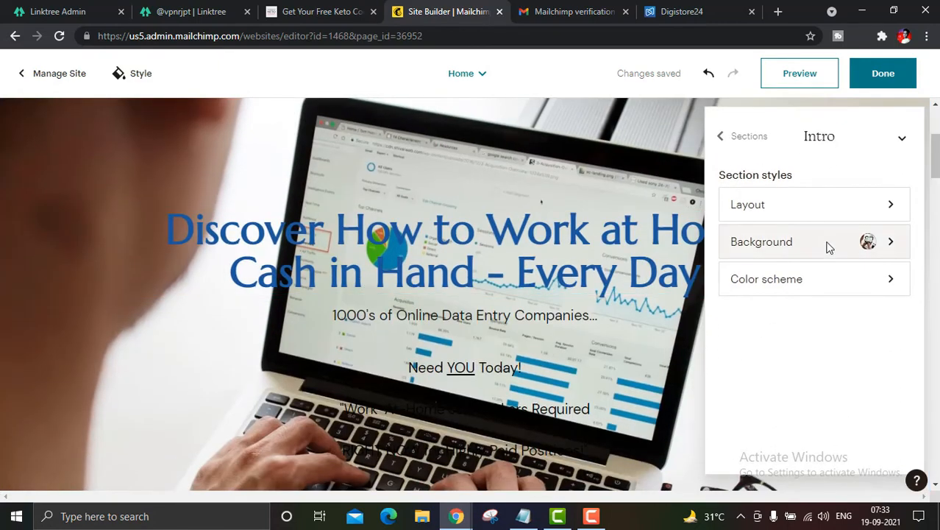
key("ctrl+shift+Tab")
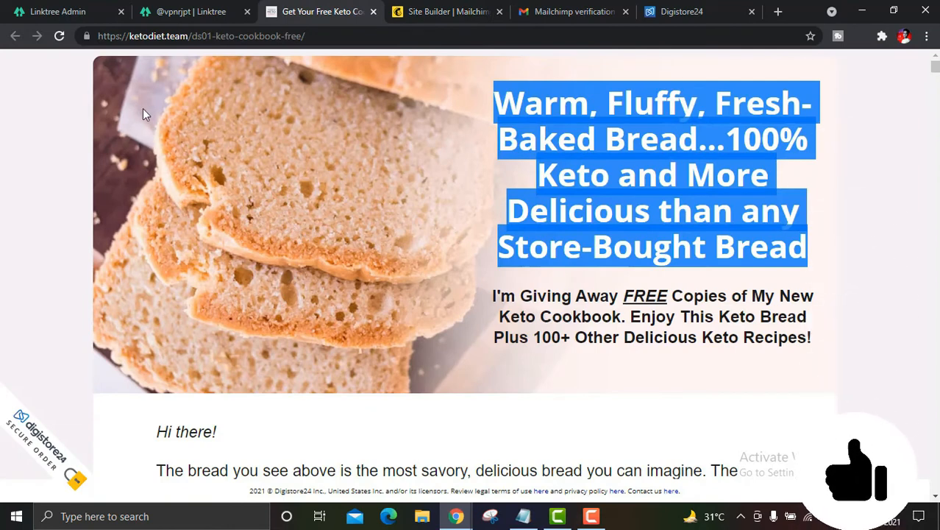
left_click_drag(128, 84, 432, 344)
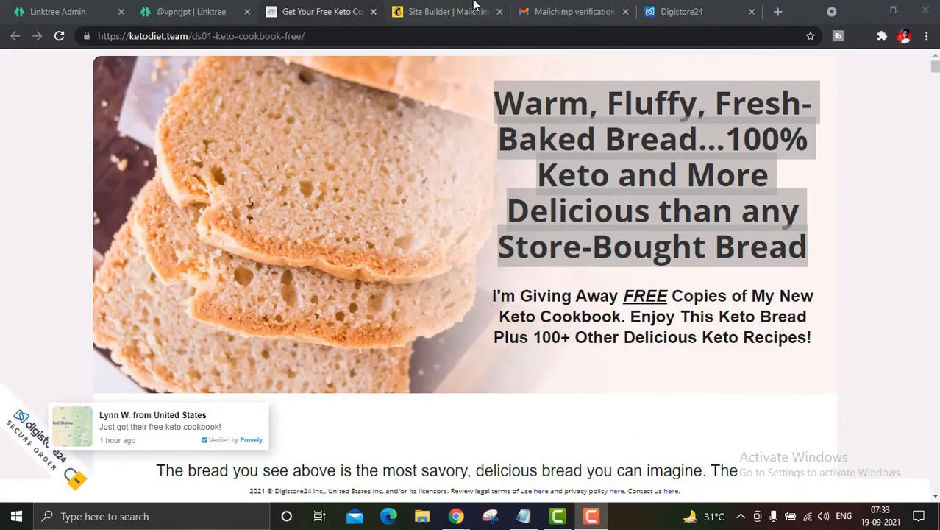
left_click(465, 9)
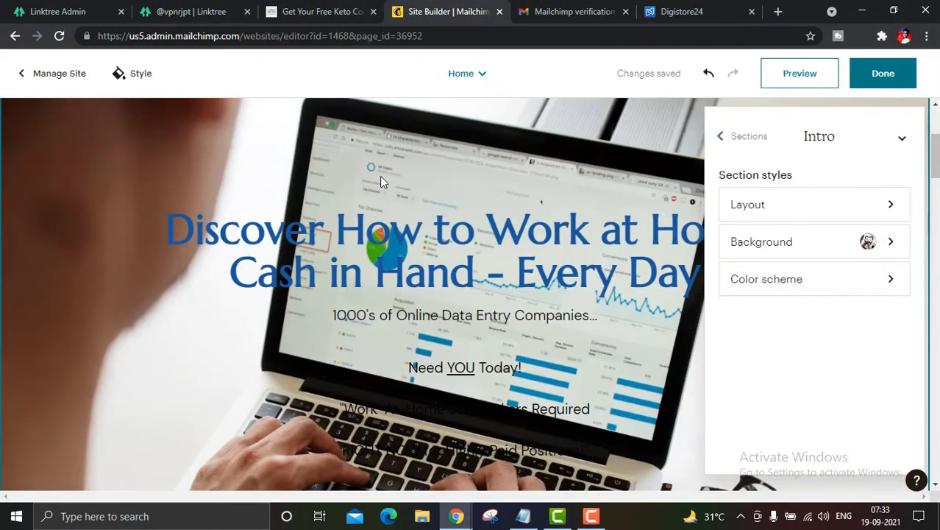
left_click(769, 243)
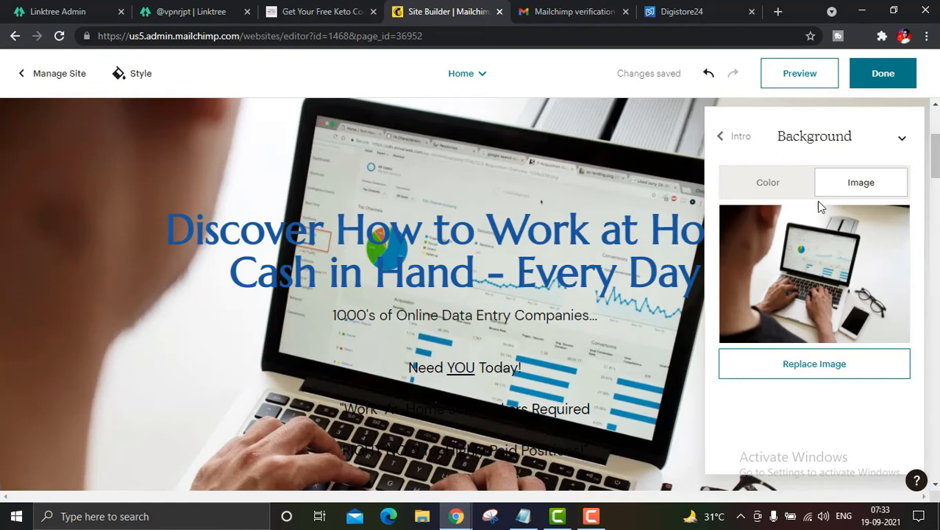
left_click(809, 370)
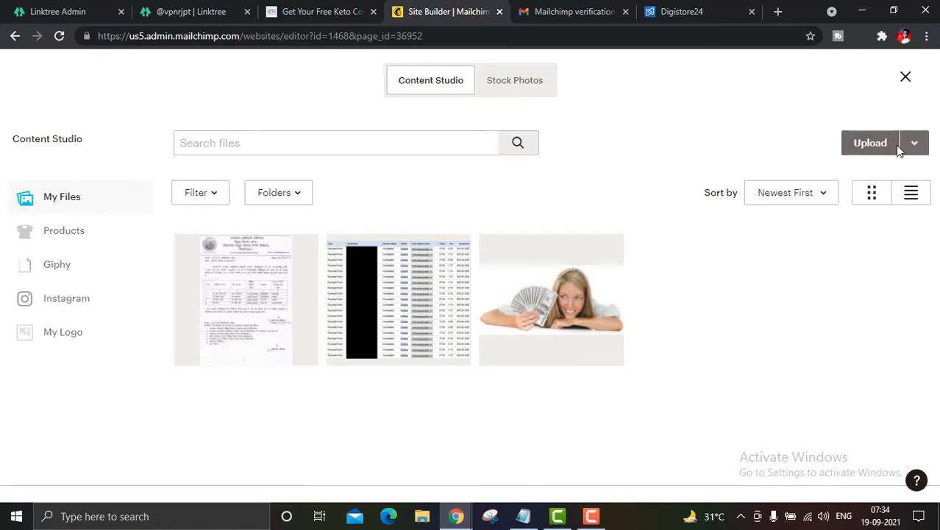
left_click(875, 142)
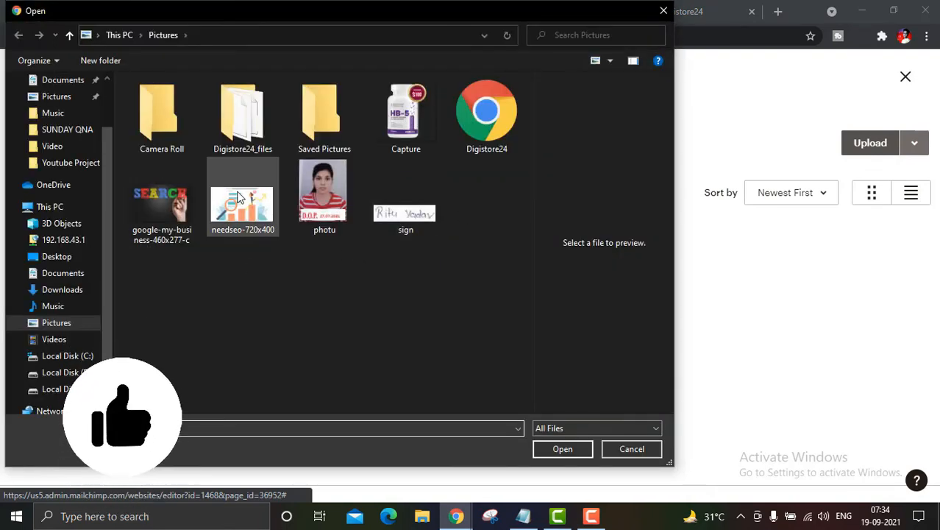
double_click(410, 129)
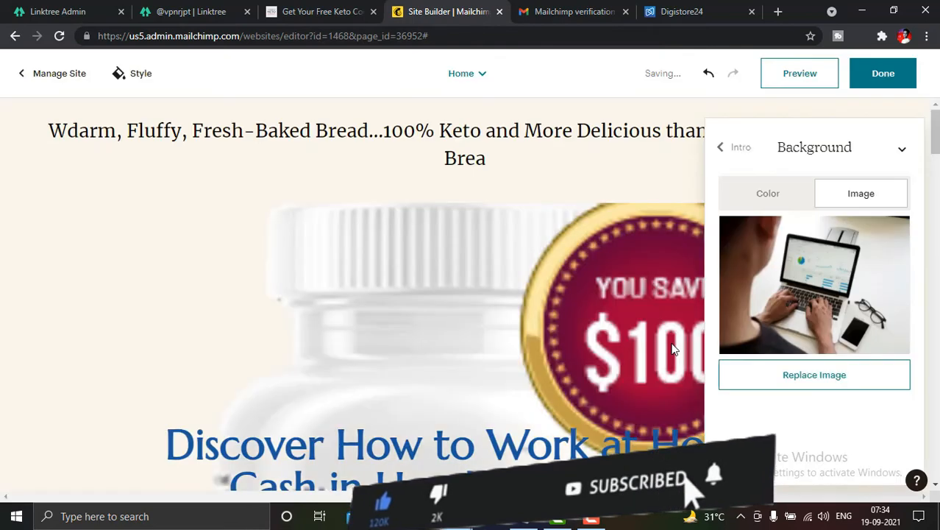
Examine the intro section over its new background image, and the job listings section with the money picture below it
scroll(518, 281, "down", 3)
scroll(524, 316, "down", 5)
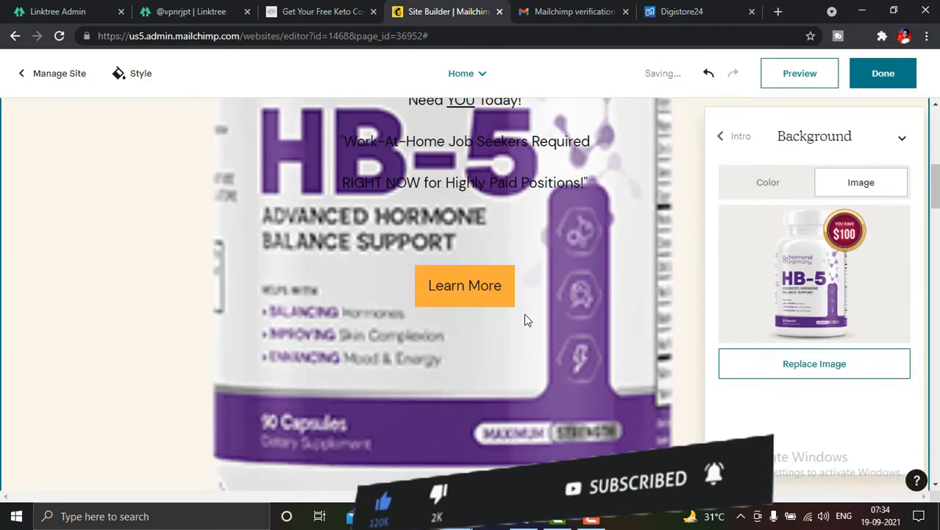
scroll(522, 337, "up", 3)
scroll(461, 336, "down", 3)
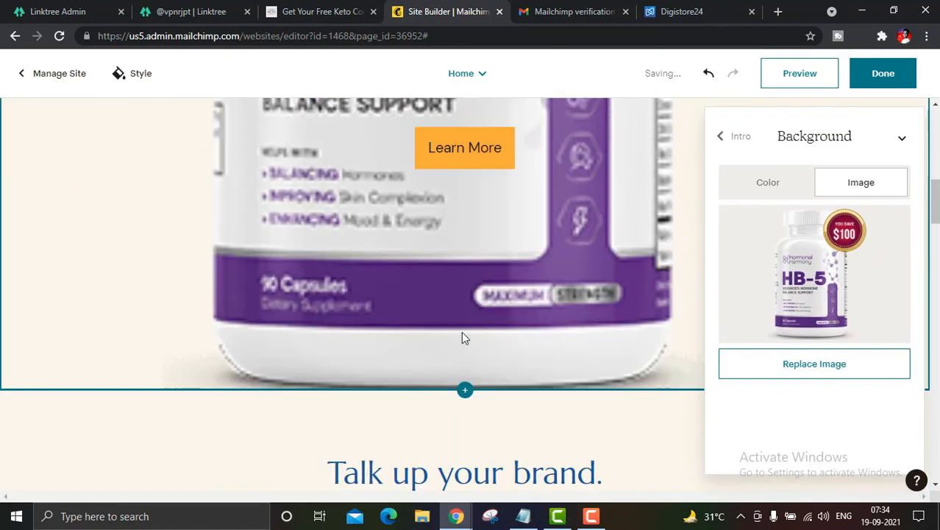
scroll(463, 336, "up", 2)
scroll(478, 346, "down", 1)
scroll(404, 371, "up", 1)
scroll(405, 367, "up", 7)
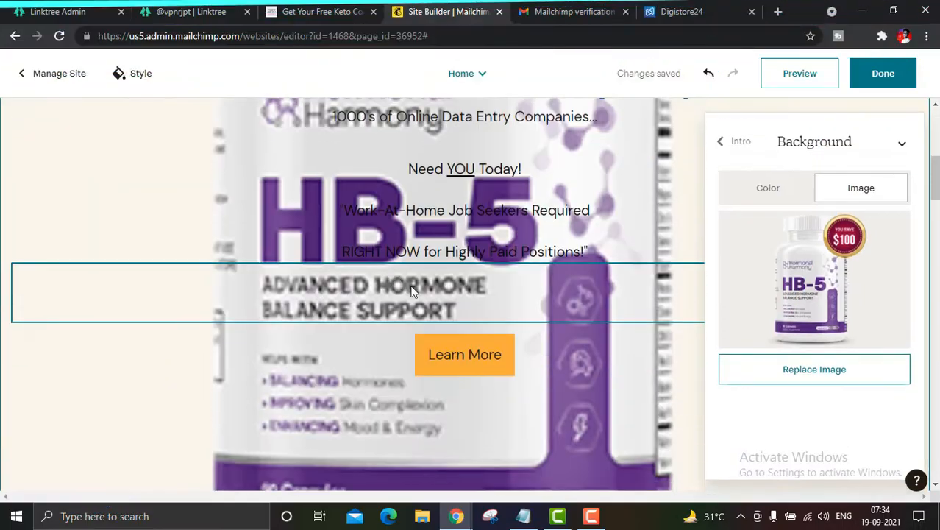
scroll(412, 290, "down", 10)
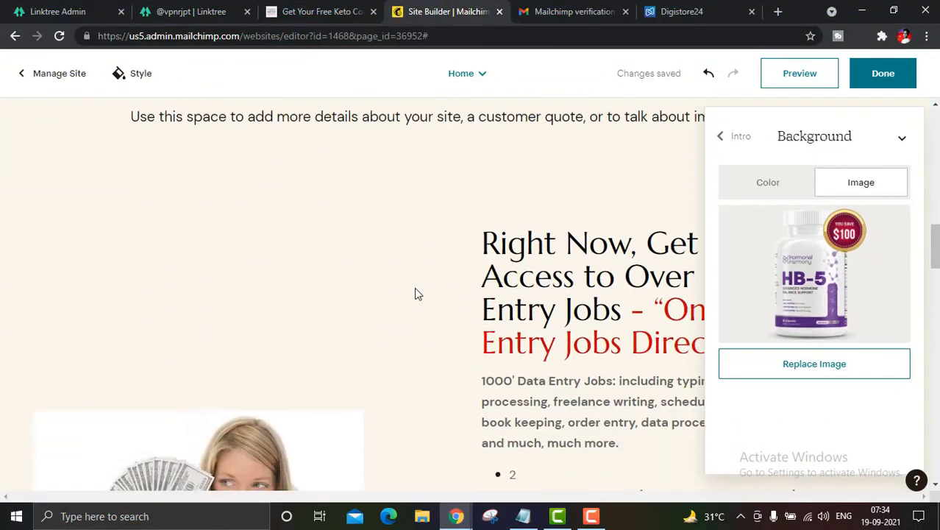
left_click(169, 271)
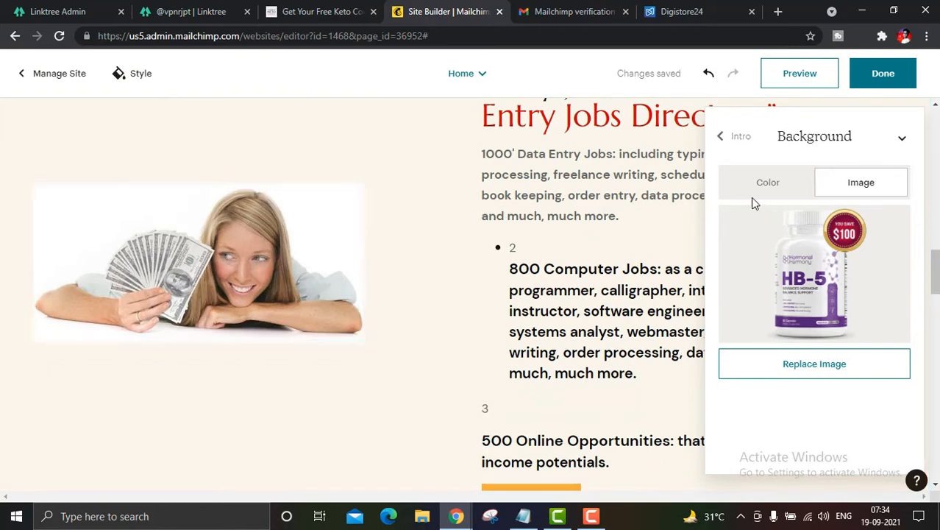
scroll(602, 285, "up", 1)
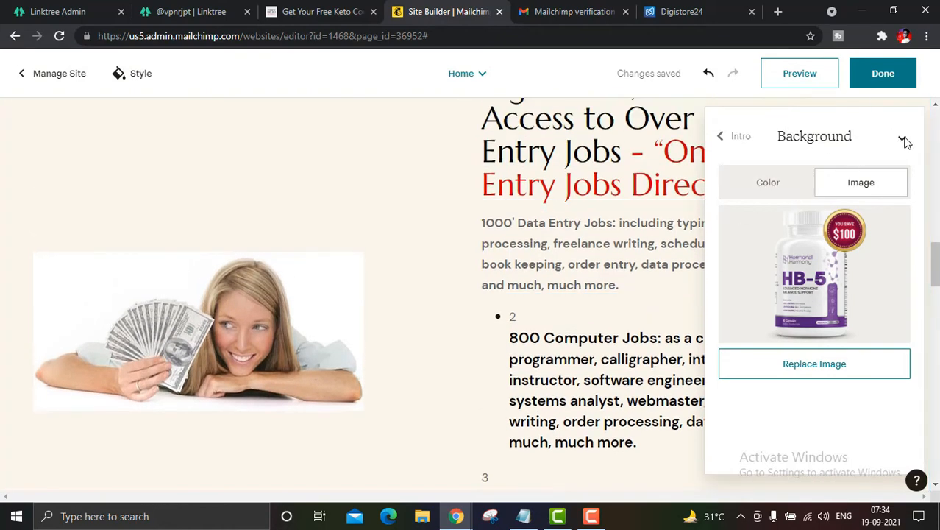
Collapse the background settings and select the whole heading about instant access to 2,500 data entry jobs
left_click(903, 140)
scroll(563, 188, "up", 2)
left_click(567, 228)
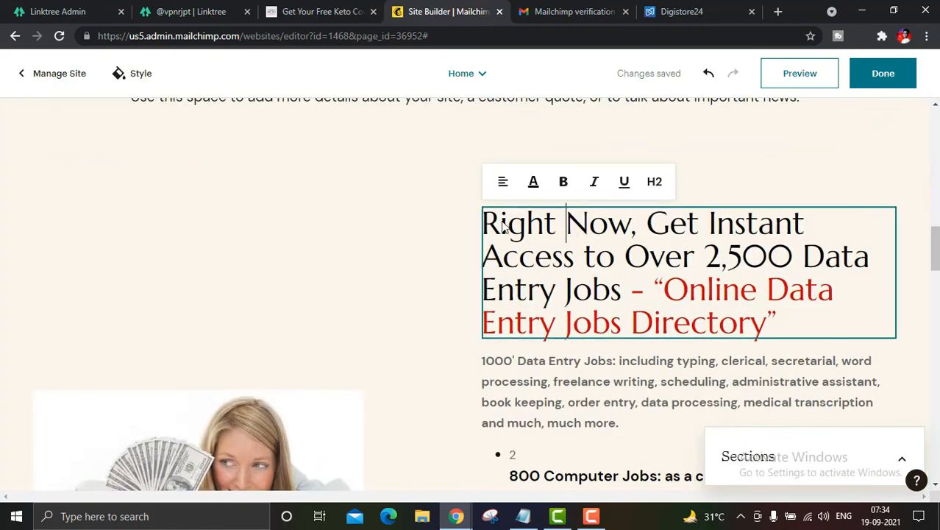
left_click_drag(485, 224, 794, 333)
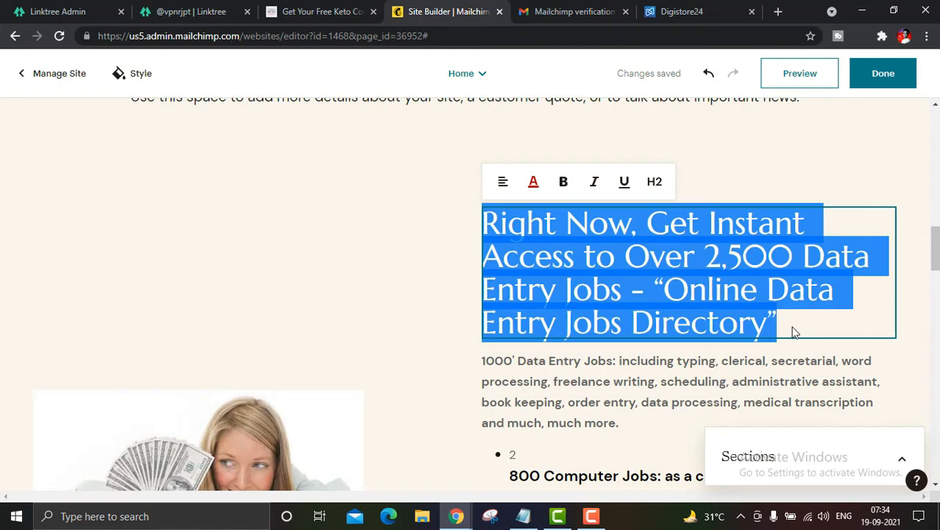
left_click(666, 271)
left_click_drag(775, 320, 435, 204)
Look through the keto cookbook page's recipe content and the Digistore24 dashboard for material to use
left_click(281, 12)
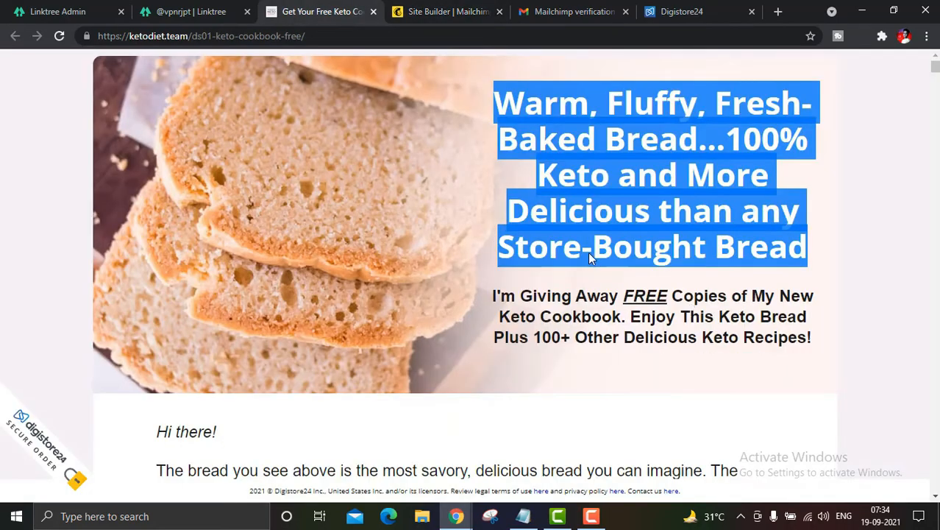
scroll(588, 252, "down", 15)
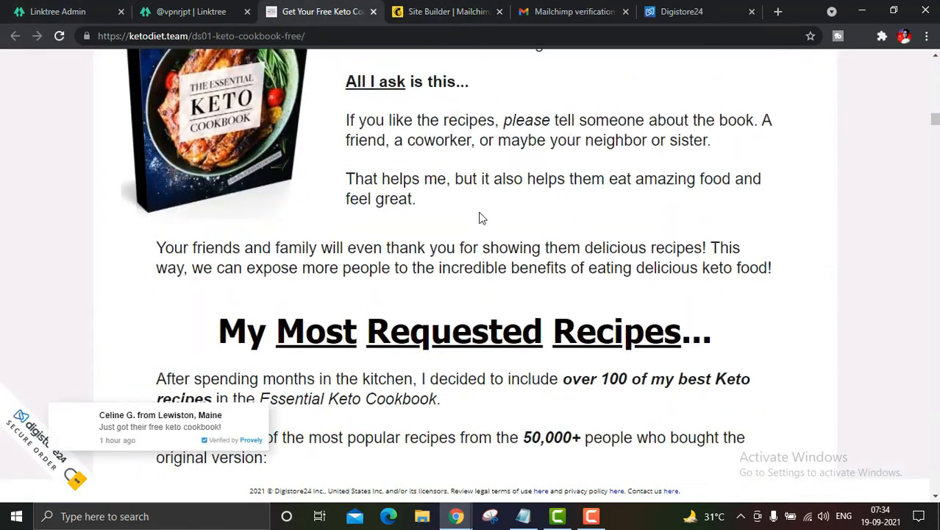
scroll(479, 218, "up", 8)
left_click(682, 12)
scroll(458, 350, "down", 4)
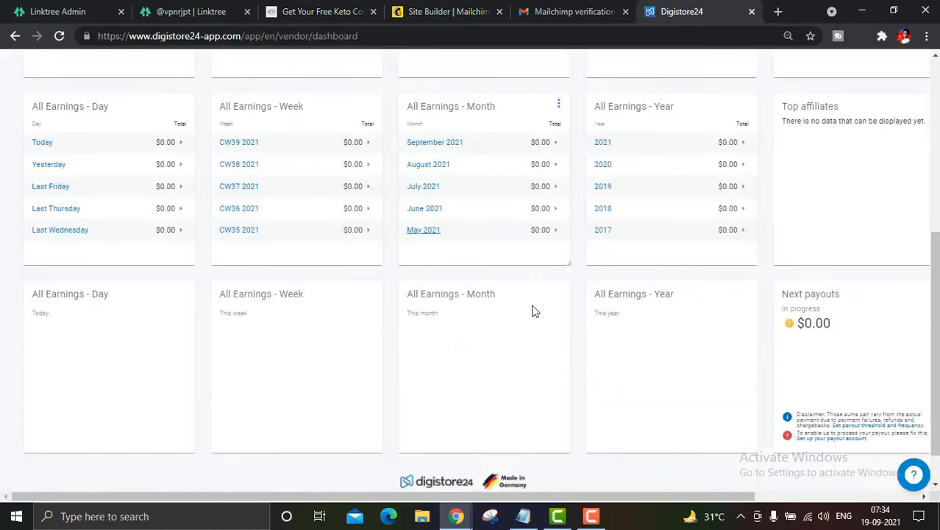
scroll(534, 311, "up", 5)
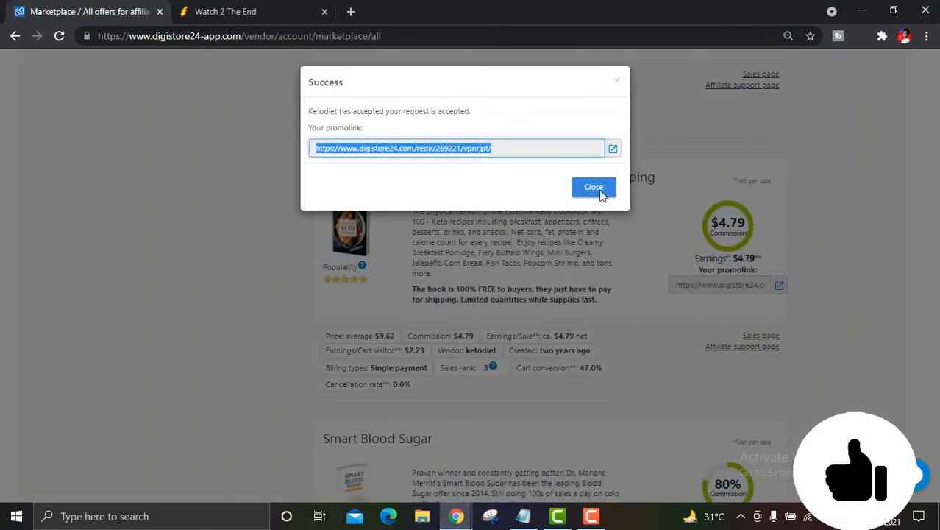
Dismiss the keto cookbook's promolink dialog and review the promotional material on the Smart Blood Sugar offer's affiliate support page
left_click(616, 81)
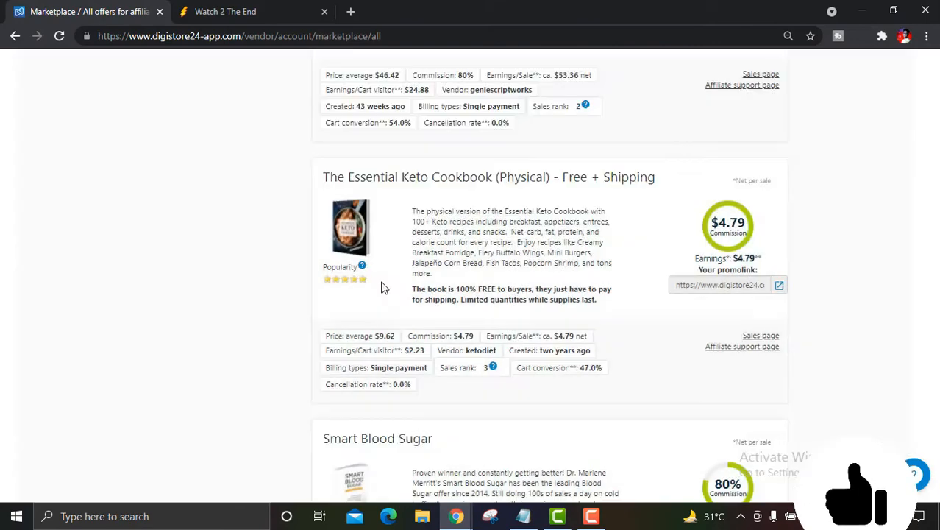
scroll(382, 287, "down", 3)
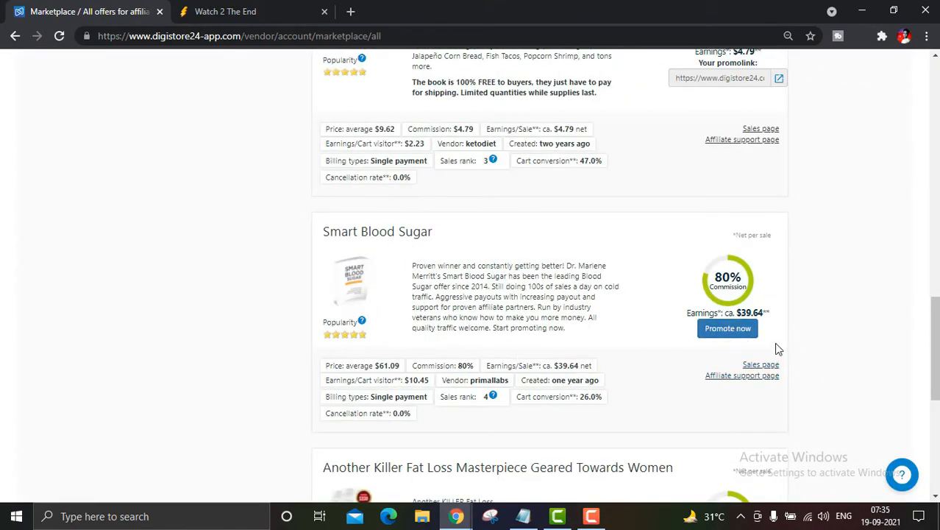
left_click(761, 378)
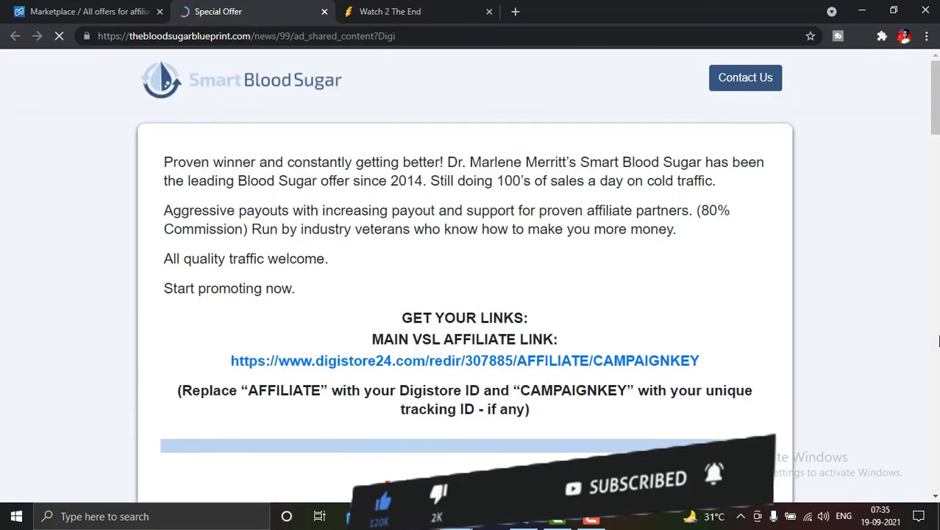
scroll(539, 246, "down", 20)
scroll(547, 243, "up", 20)
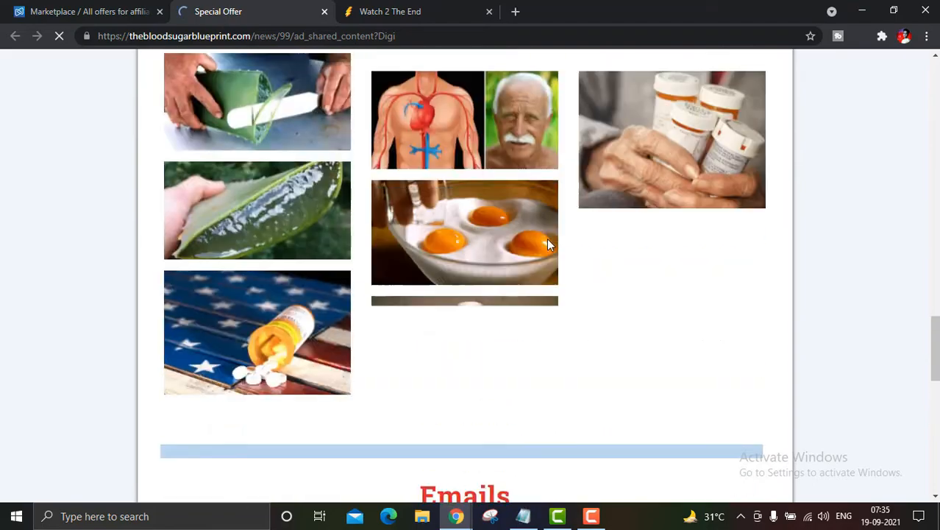
Examine the ad images on the blood sugar offer's affiliate page and open the picture of the older man beside the heart diagram
scroll(513, 273, "down", 14)
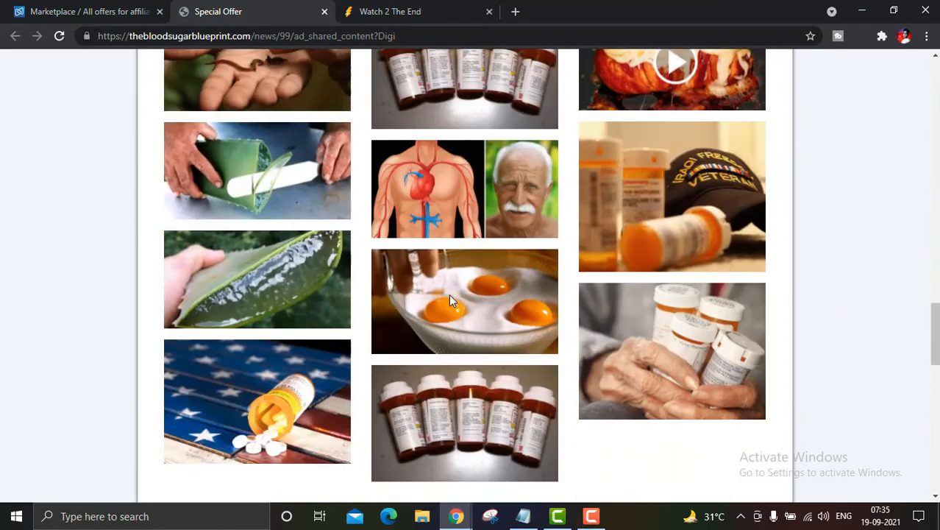
scroll(384, 334, "down", 3)
scroll(483, 322, "up", 5)
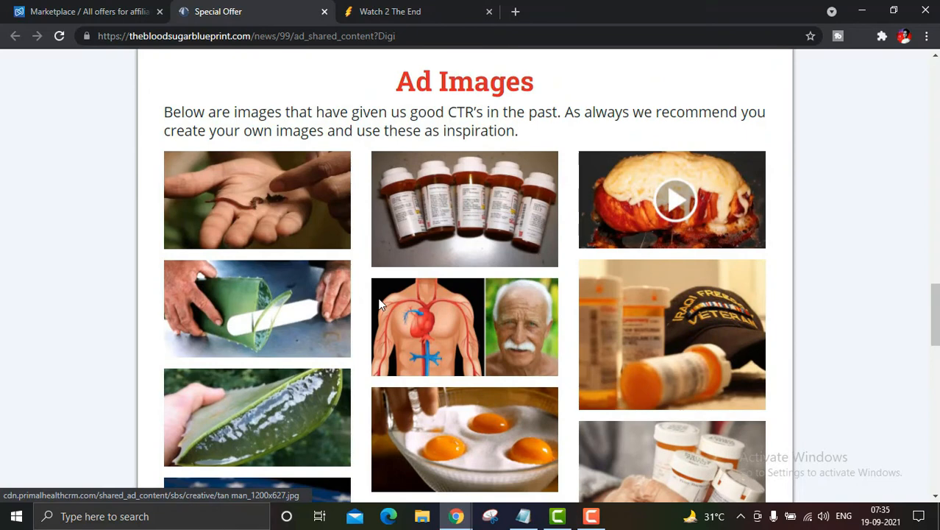
scroll(397, 291, "down", 1)
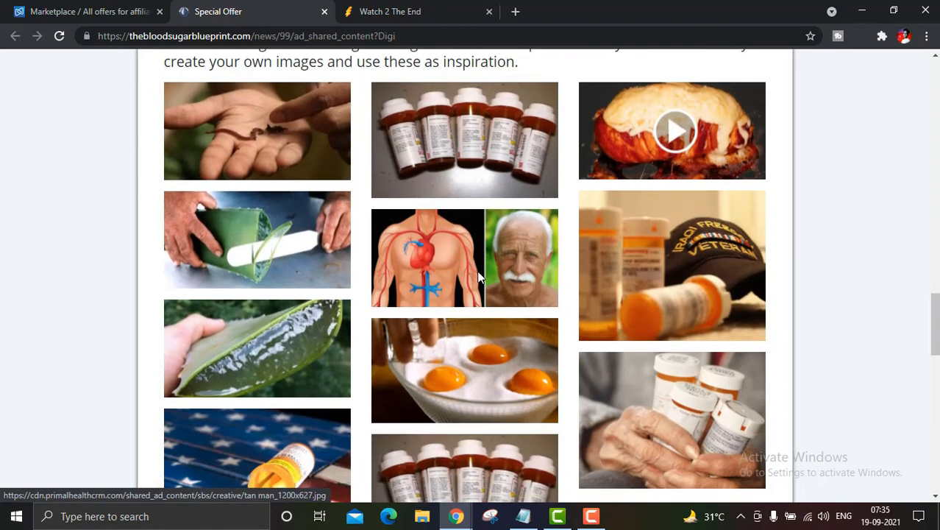
left_click(512, 291)
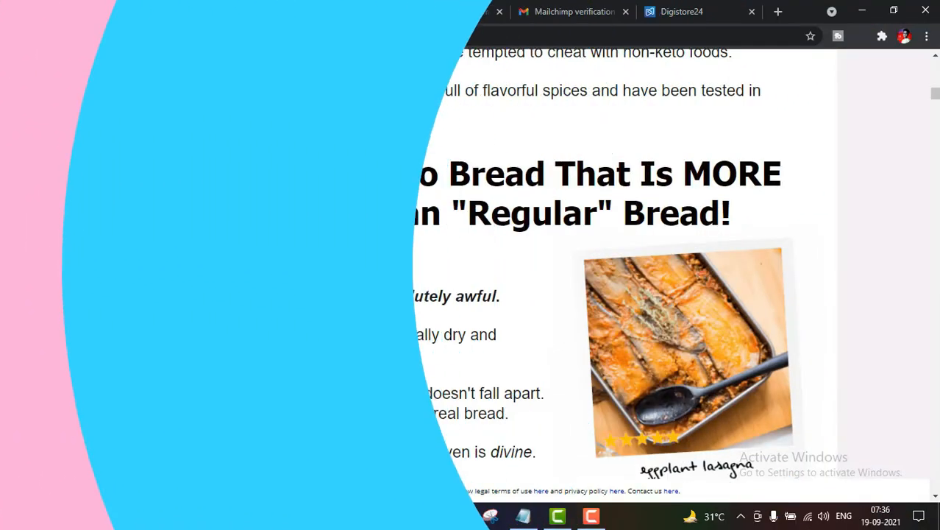
Switch to the Mailchimp site builder, leave the intro background settings and change the signup section's heading to "Joien us Free"
left_click(442, 8)
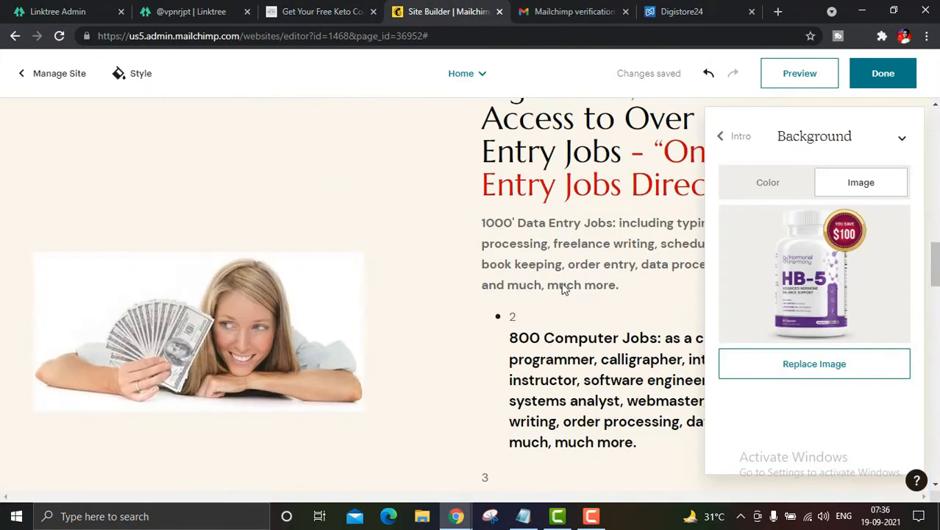
left_click(720, 136)
scroll(498, 283, "down", 15)
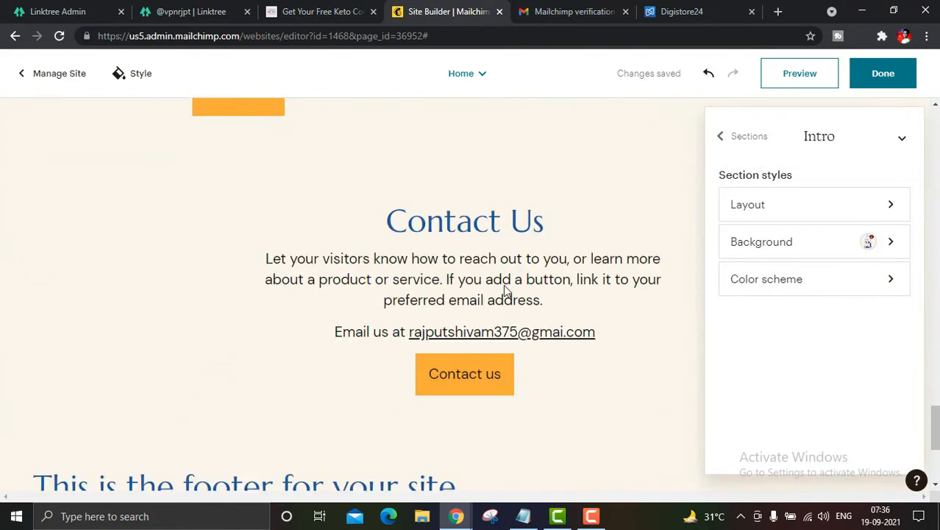
scroll(503, 291, "up", 5)
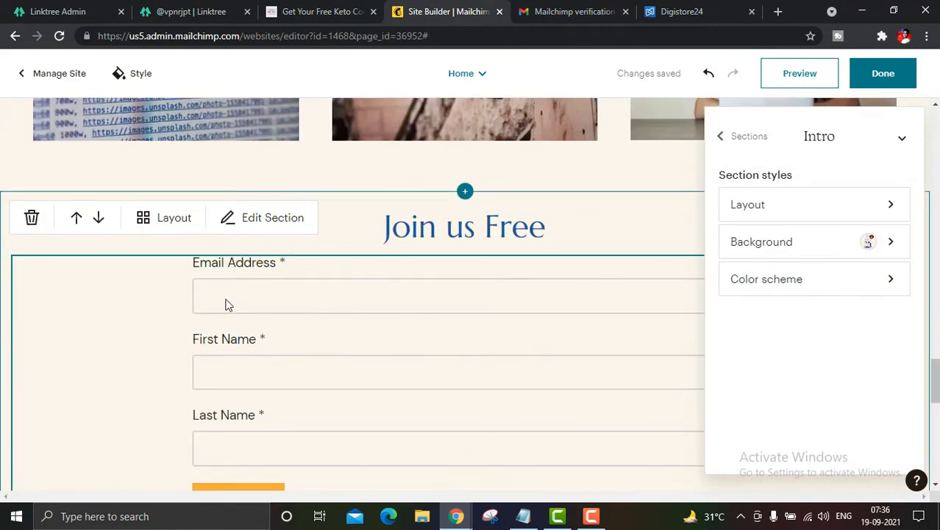
left_click(489, 233)
left_click_drag(529, 229, 418, 229)
left_click(384, 228)
left_click_drag(486, 231, 552, 233)
left_click(553, 233)
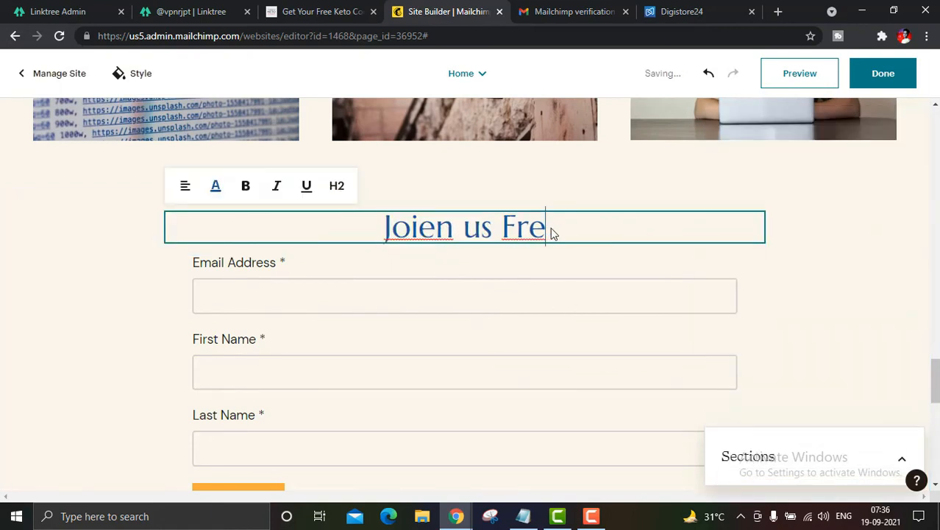
type("e")
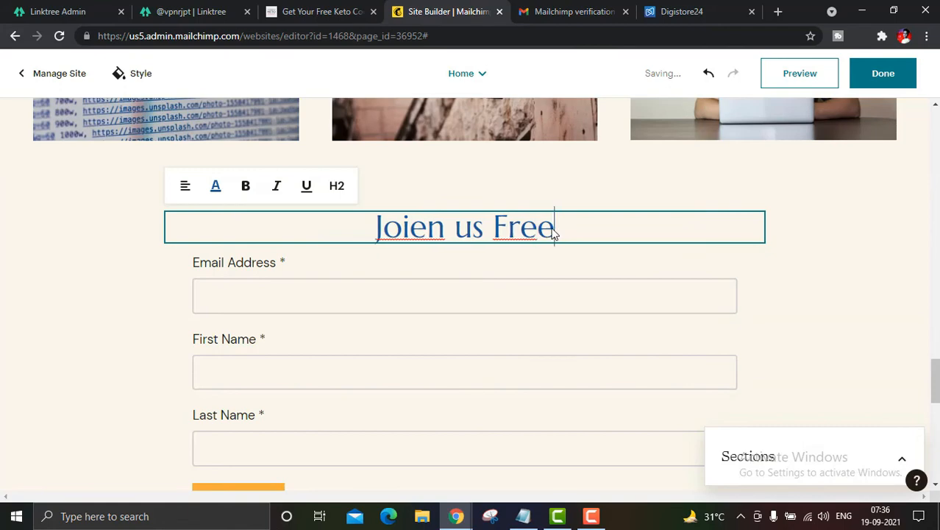
Open the signup form's field settings, add Address and Phone Number as required fields, and check them in the form
left_click(250, 292)
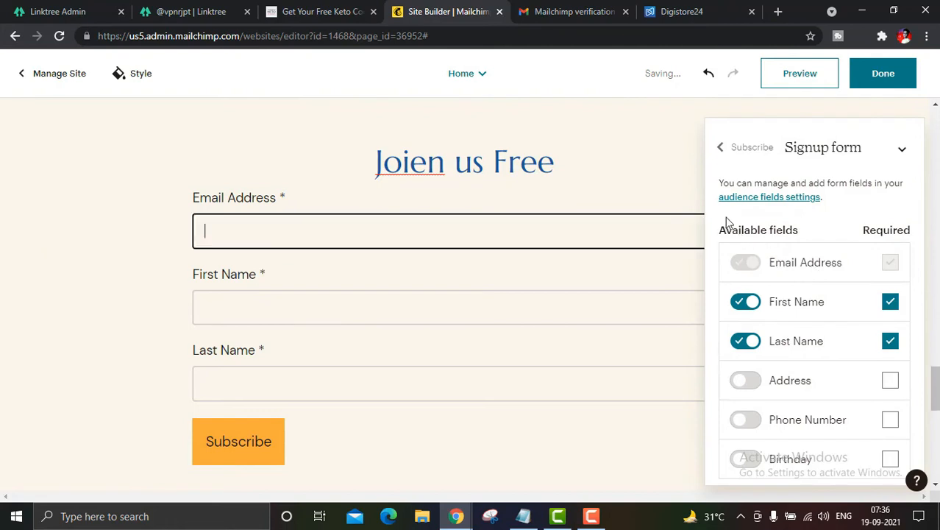
mouse_move(726, 220)
left_mouse_down()
mouse_move(819, 468)
mouse_move(839, 471)
left_mouse_up()
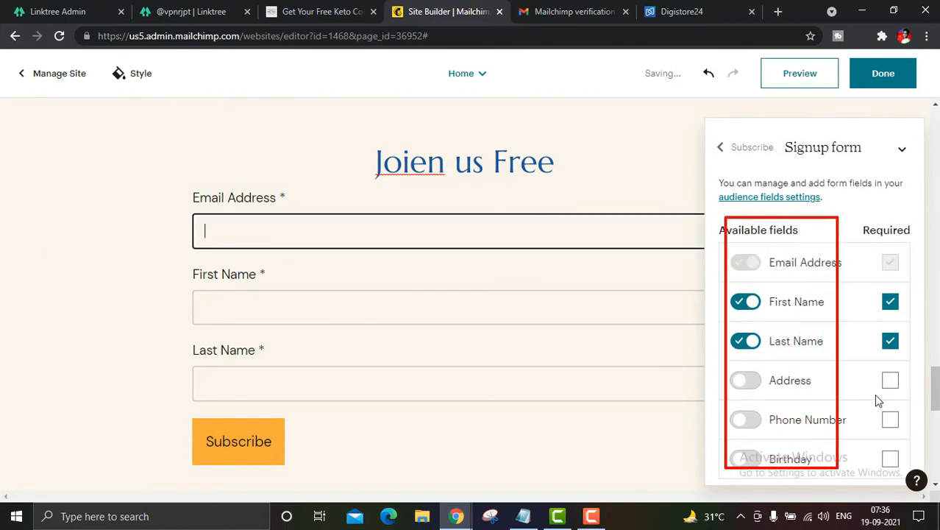
left_click(890, 382)
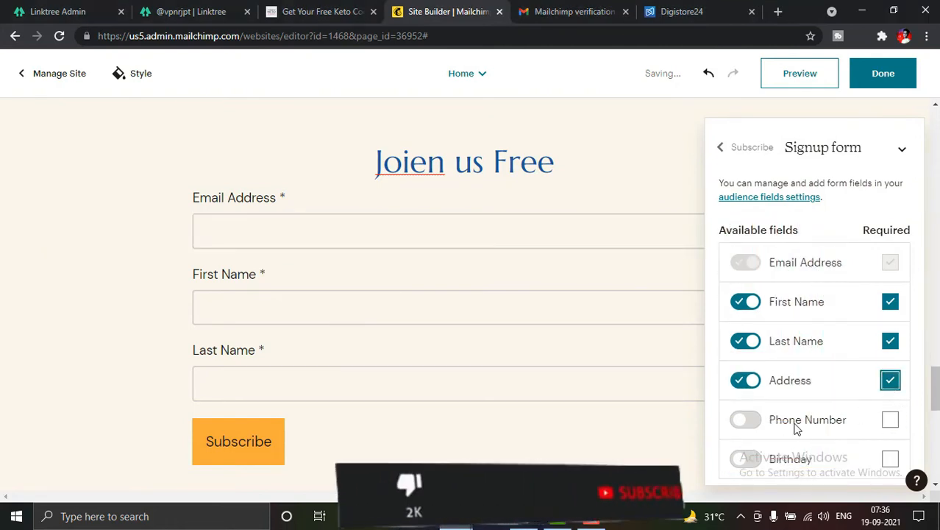
left_click(890, 421)
scroll(412, 294, "down", 3)
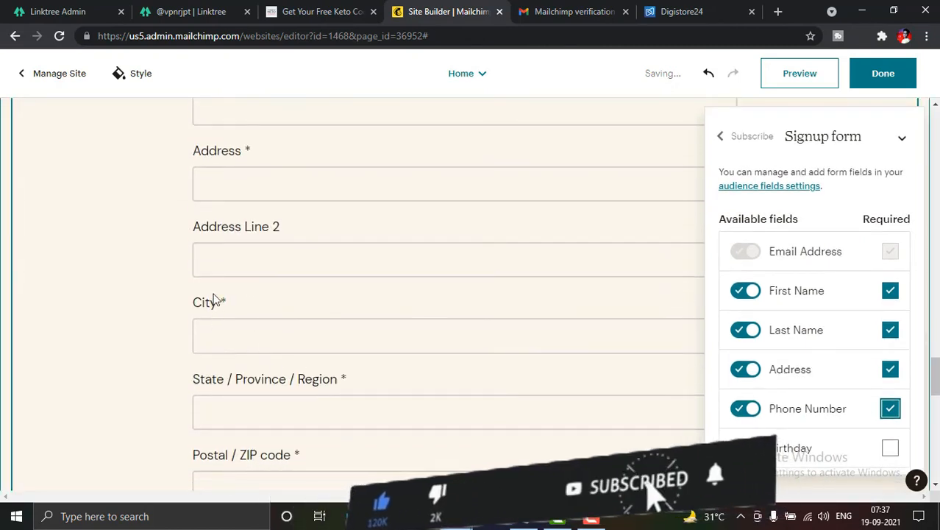
left_click_drag(214, 295, 251, 315)
left_click_drag(335, 372, 335, 425)
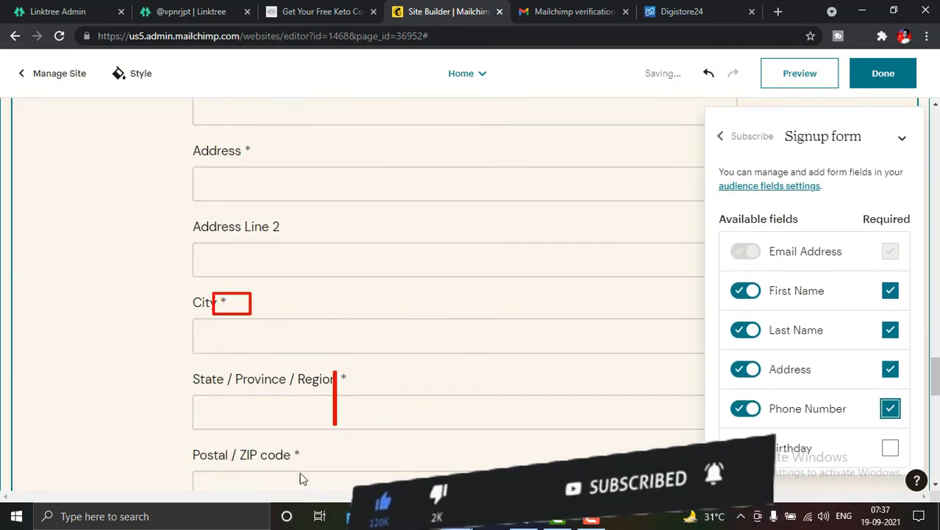
key("Escape")
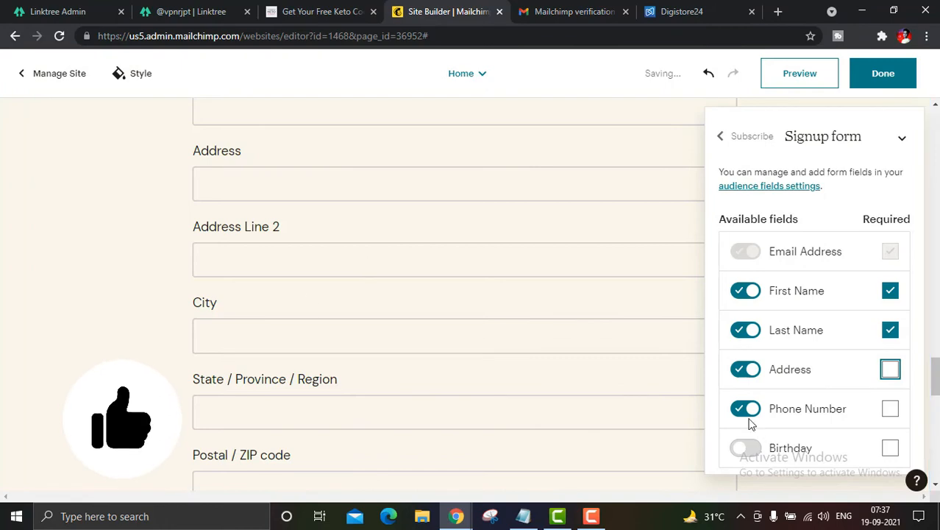
Turn off the Address and Phone Number fields in the signup form
left_click(746, 369)
left_click(747, 409)
Examine the e-mail line in the Contact Us section and the site footer below it
scroll(527, 275, "down", 5)
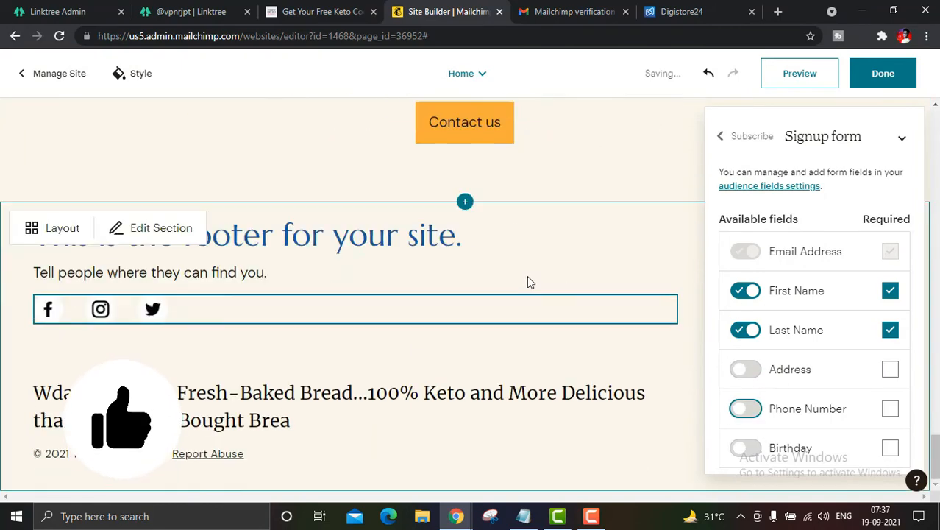
scroll(526, 282, "up", 3)
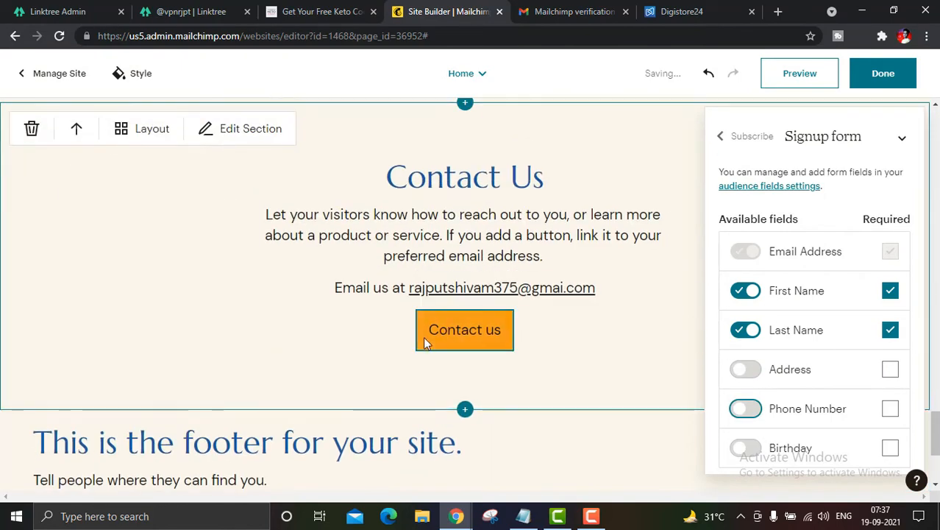
mouse_move(397, 276)
left_mouse_down()
mouse_move(585, 315)
mouse_move(609, 310)
left_mouse_up()
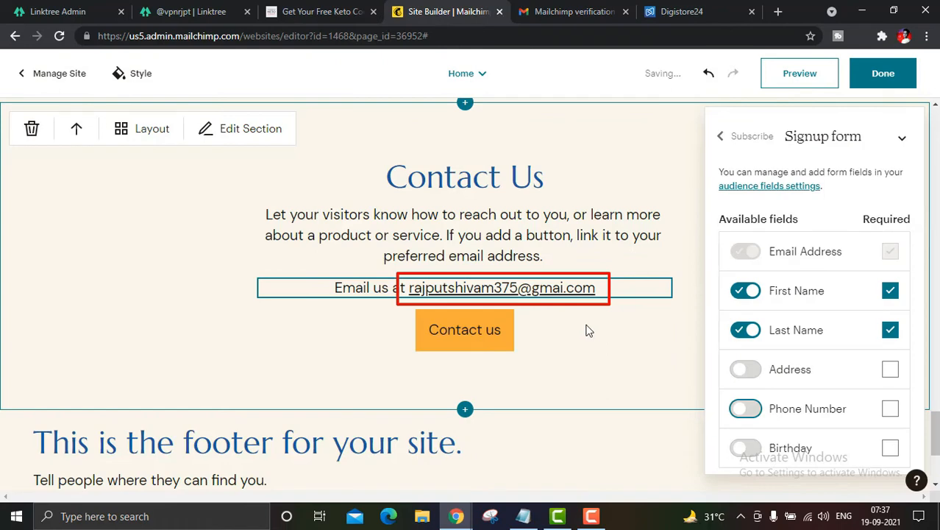
scroll(442, 324, "down", 3)
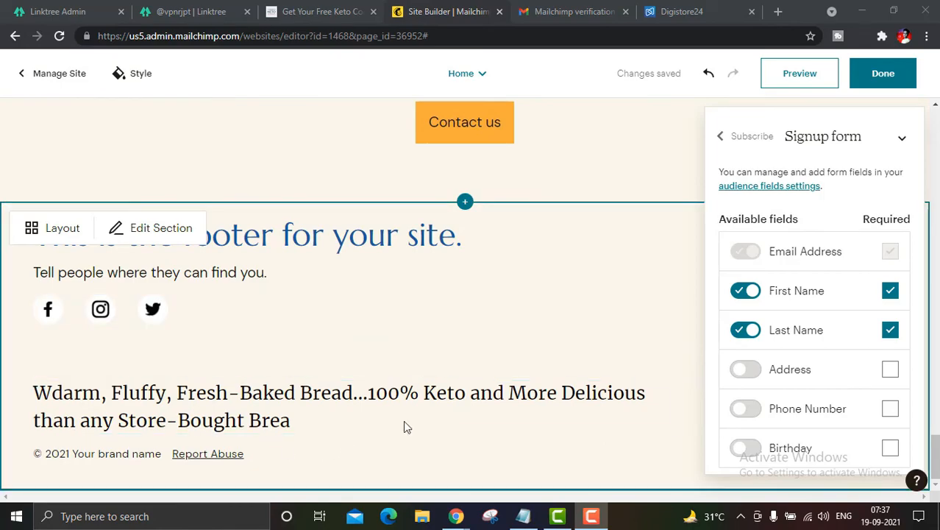
scroll(404, 414, "up", 3)
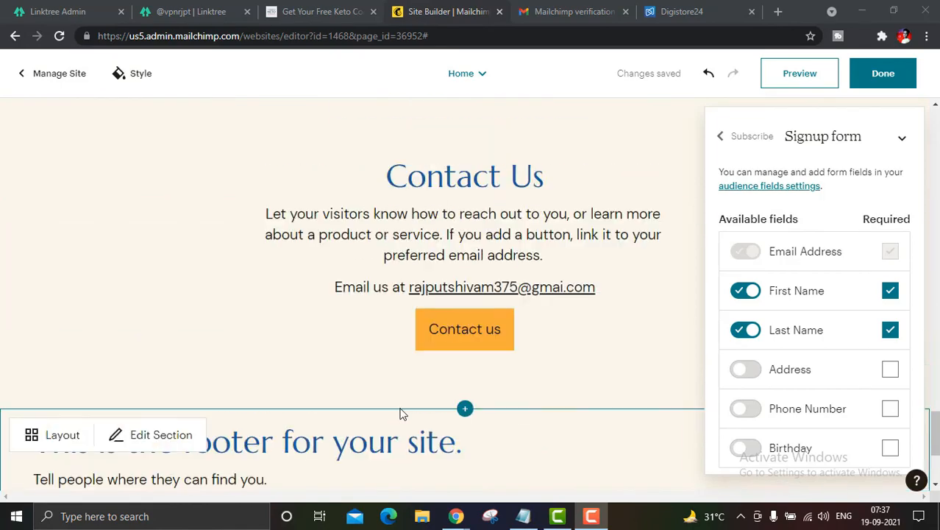
Collapse the signup form settings and review the home page's sections from the header down to the footer
left_click(904, 140)
scroll(551, 325, "up", 15)
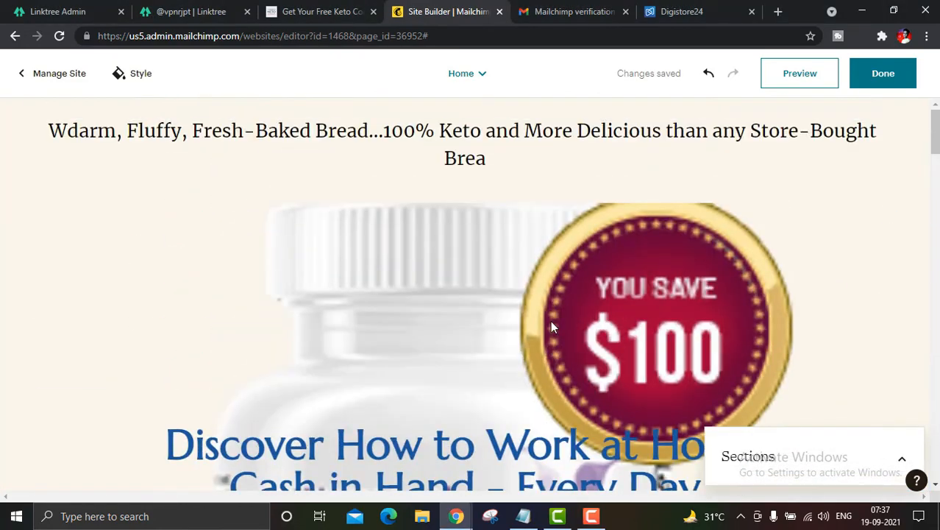
scroll(550, 320, "down", 10)
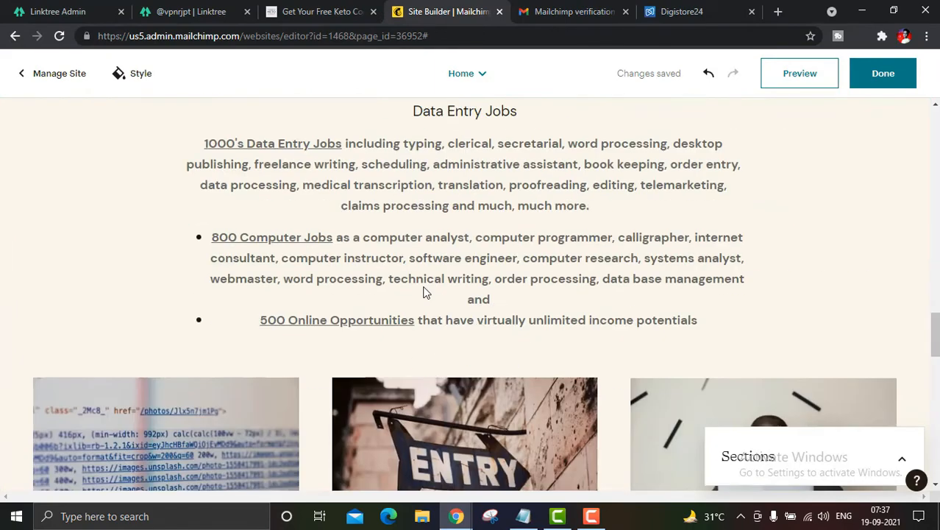
scroll(441, 287, "up", 2)
scroll(457, 279, "down", 12)
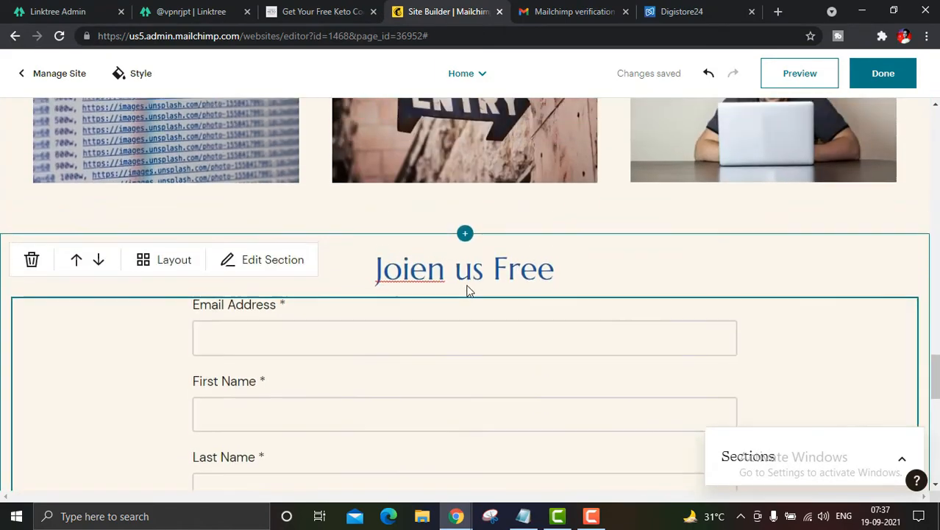
scroll(514, 311, "down", 2)
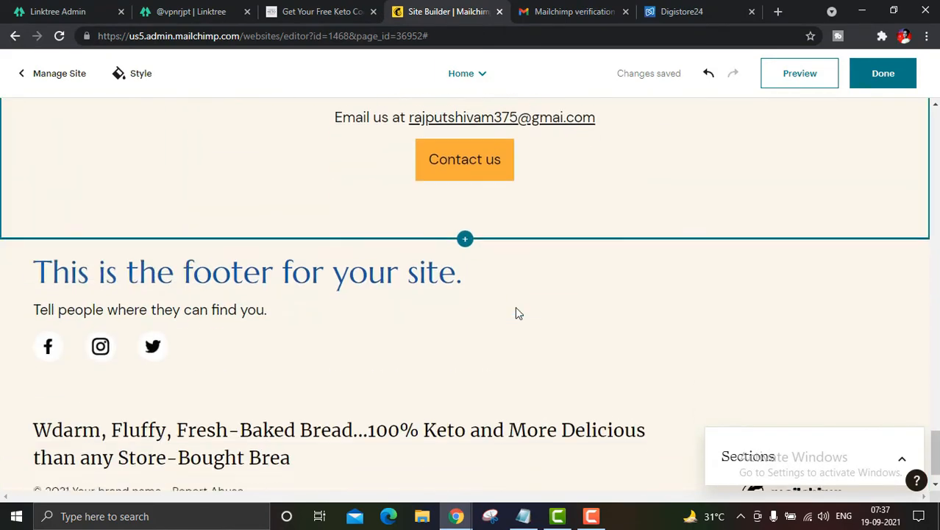
scroll(465, 330, "up", 6)
scroll(513, 337, "up", 10)
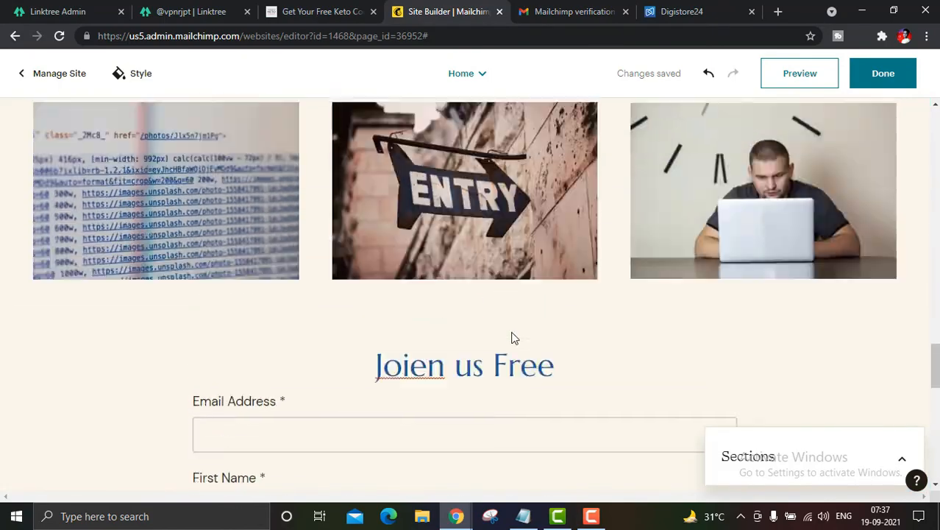
scroll(514, 337, "up", 3)
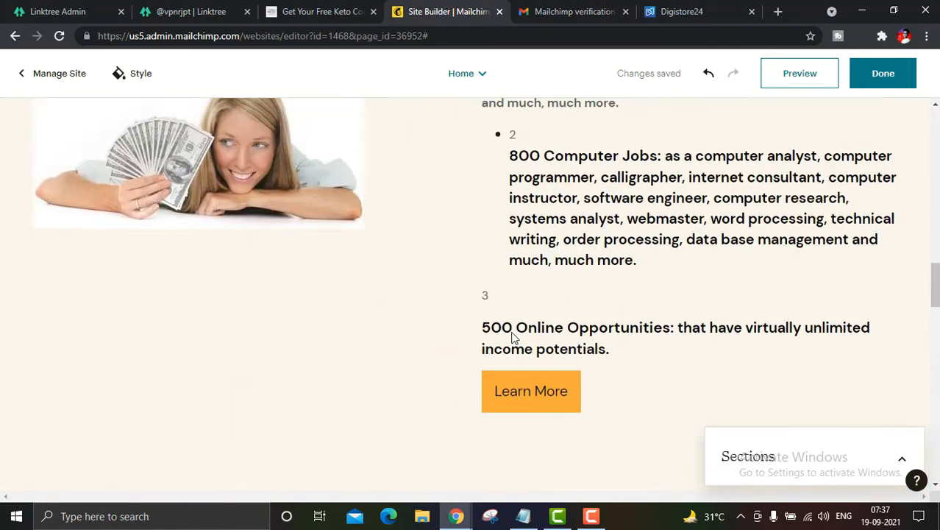
Open the link settings of the Learn More button in the intro section and clear its external URL
scroll(530, 356, "down", 4)
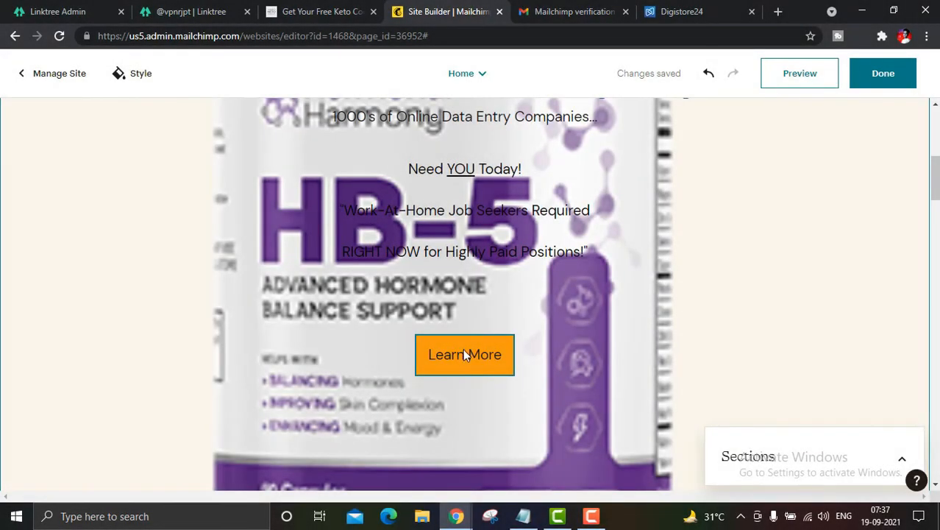
left_click(471, 352)
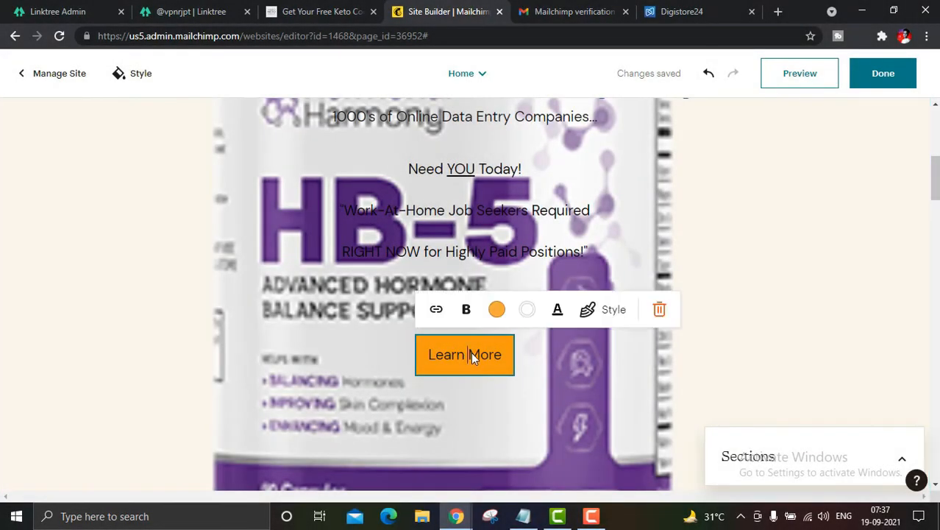
left_click(436, 311)
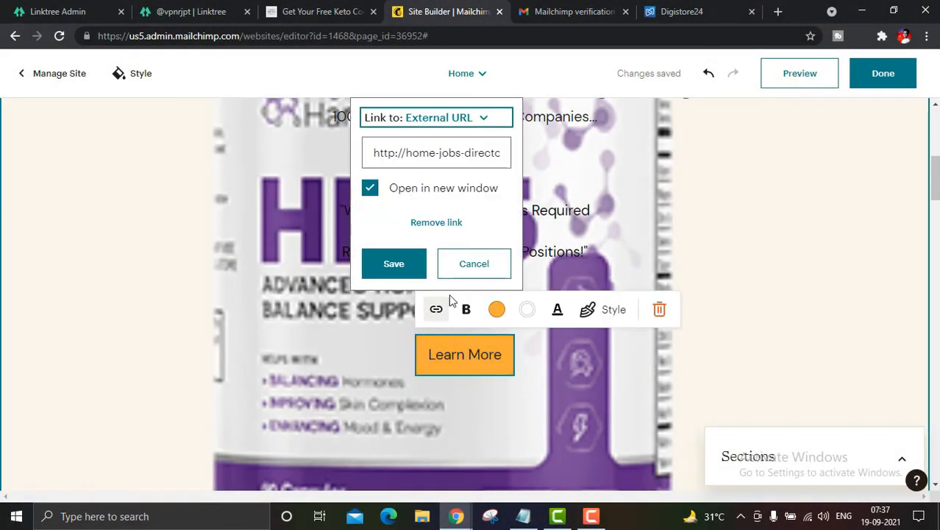
left_click(450, 157)
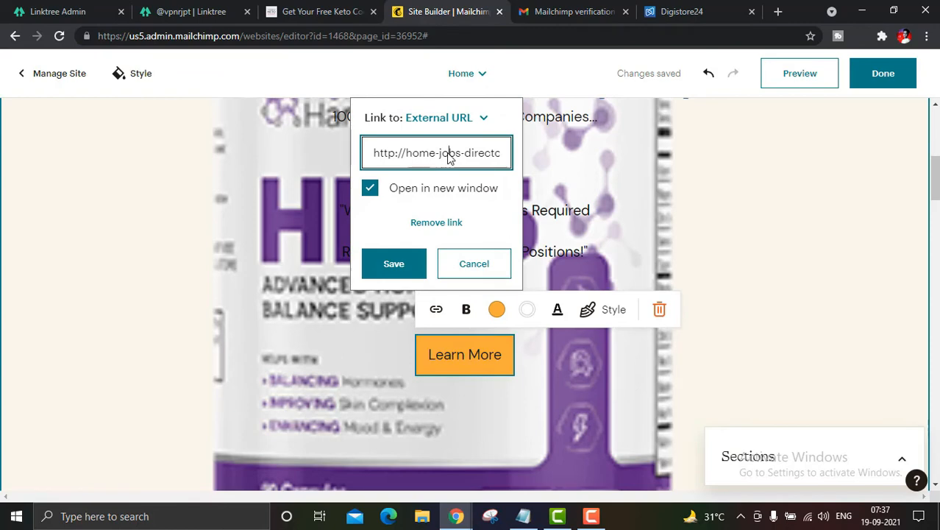
key("End")
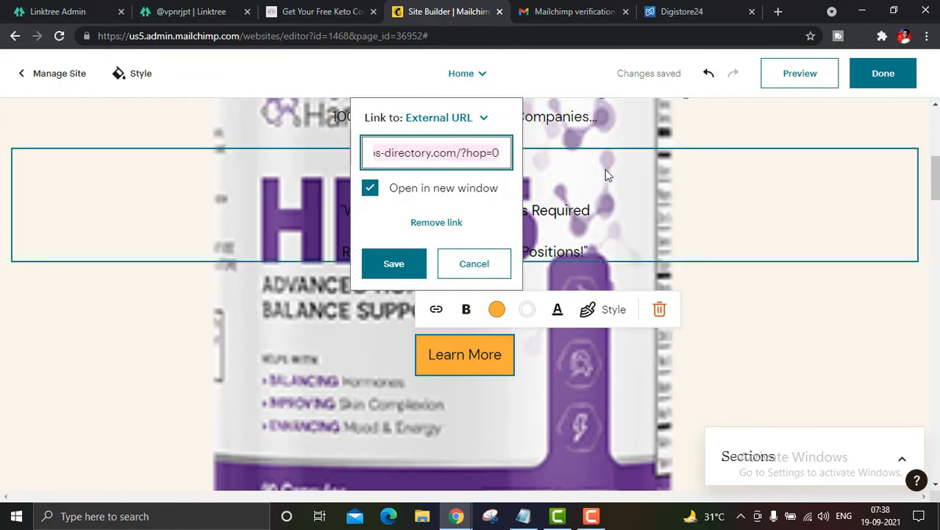
key("BackSpace")
Switch to the Linktree admin page and copy the address of the My Linktree profile link
left_click(192, 11)
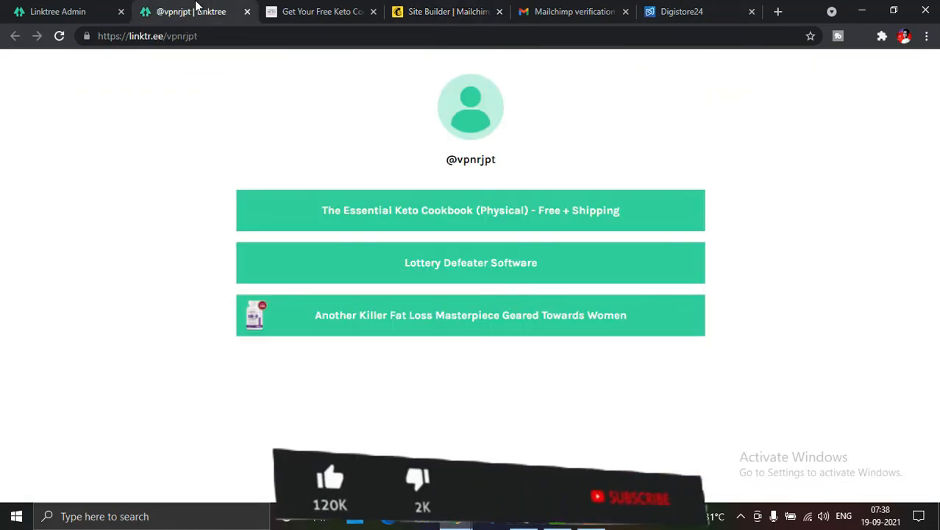
key("ctrl+Page_Up")
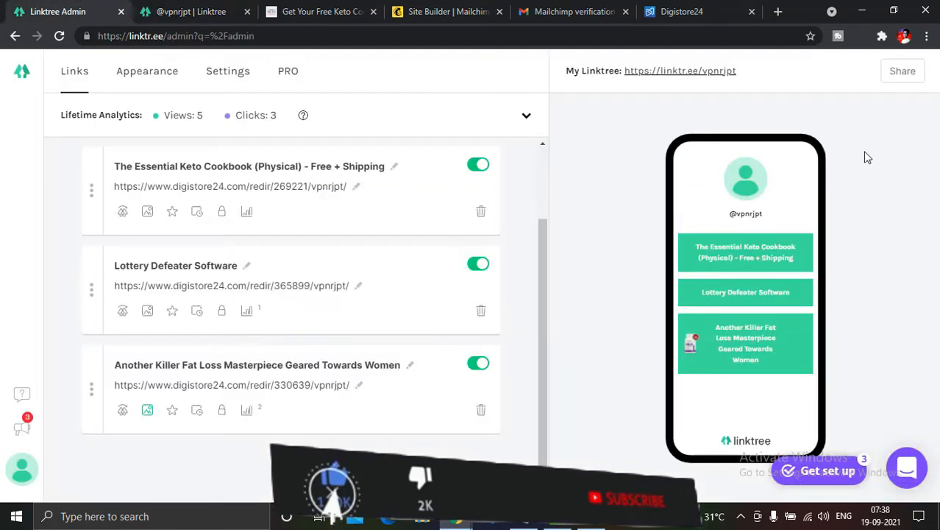
right_click(672, 77)
left_click(711, 151)
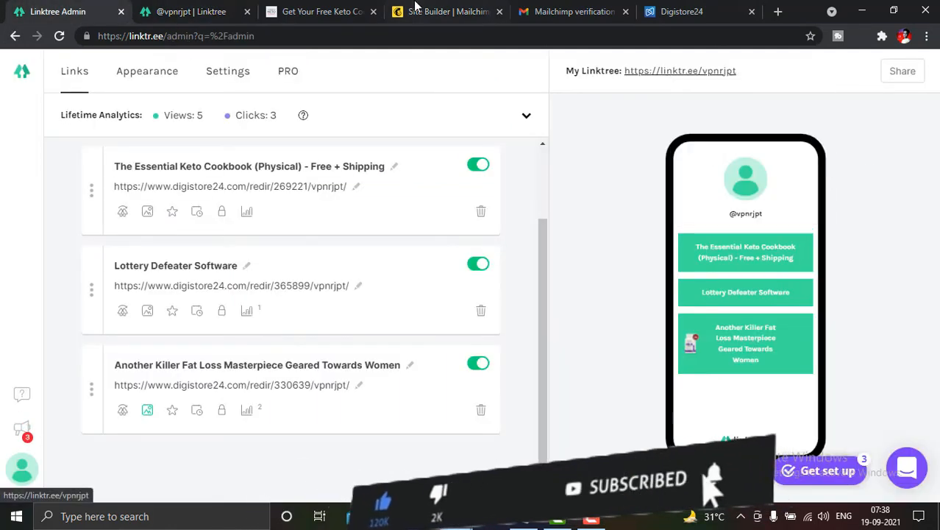
Switch to the Mailchimp site editor and paste the copied Linktree profile address as the Learn More button's external URL
left_click(416, 6)
right_click(428, 154)
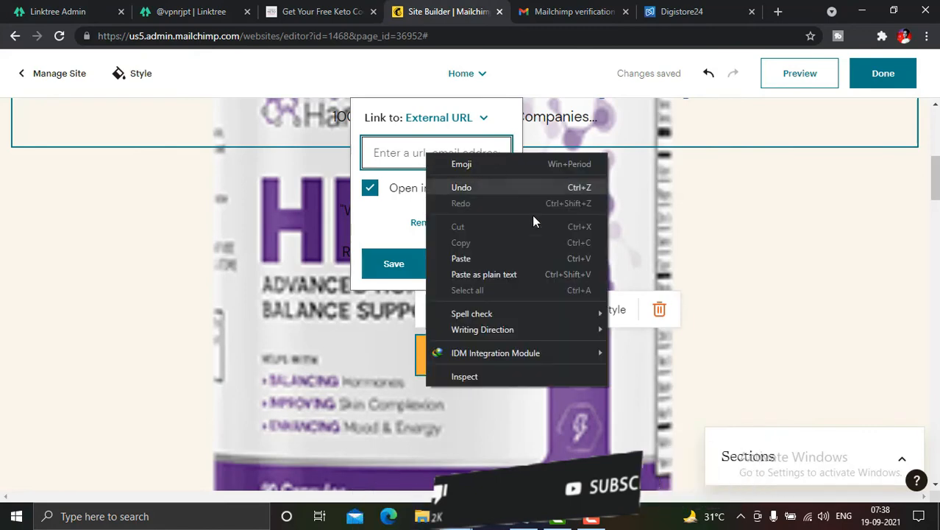
left_click(461, 258)
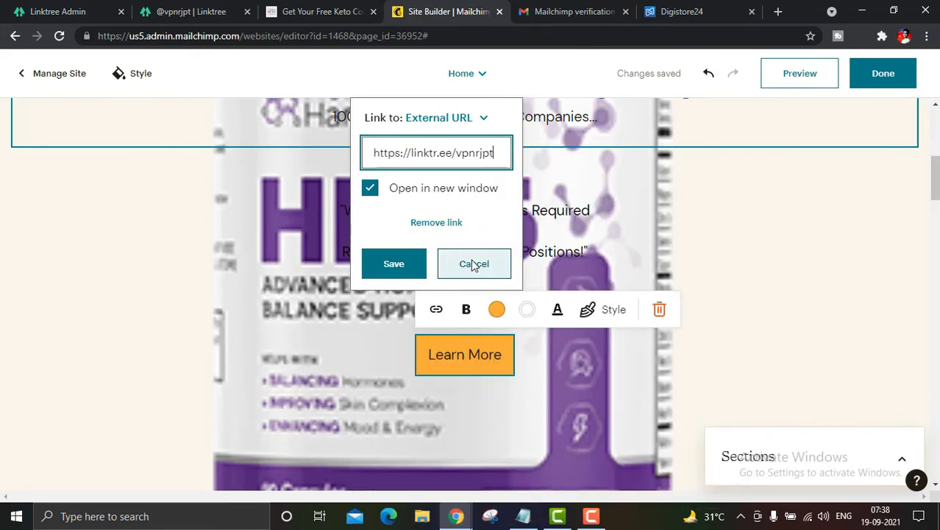
left_click(494, 342)
scroll(470, 357, "up", 4)
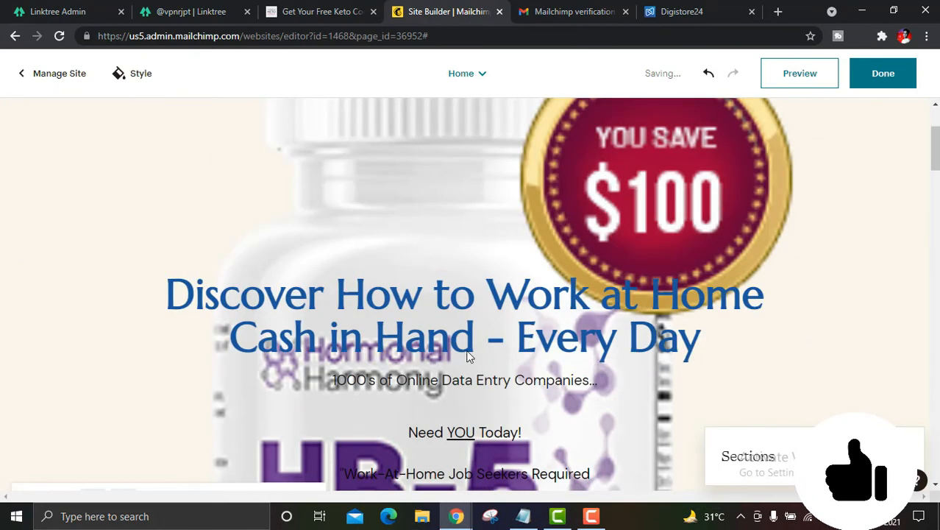
Replace the Learn More button text in the intro section with "visit for buy"
scroll(485, 309, "down", 5)
left_click(471, 278)
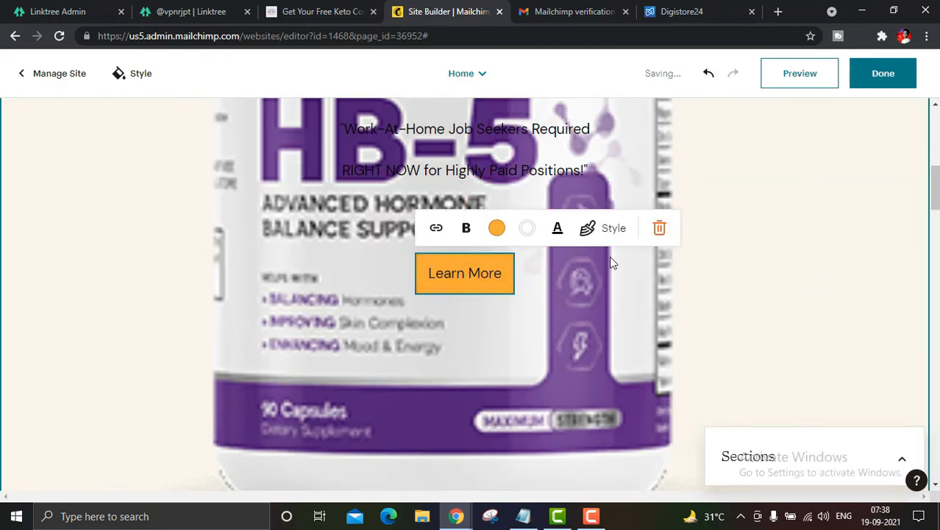
left_click(463, 280)
key("BackSpace")
key("BackSpace")
key("BackSpace")
key("BackSpace")
key("BackSpace")
key("BackSpace")
key("BackSpace")
key("BackSpace")
key("BackSpace")
key("BackSpace")
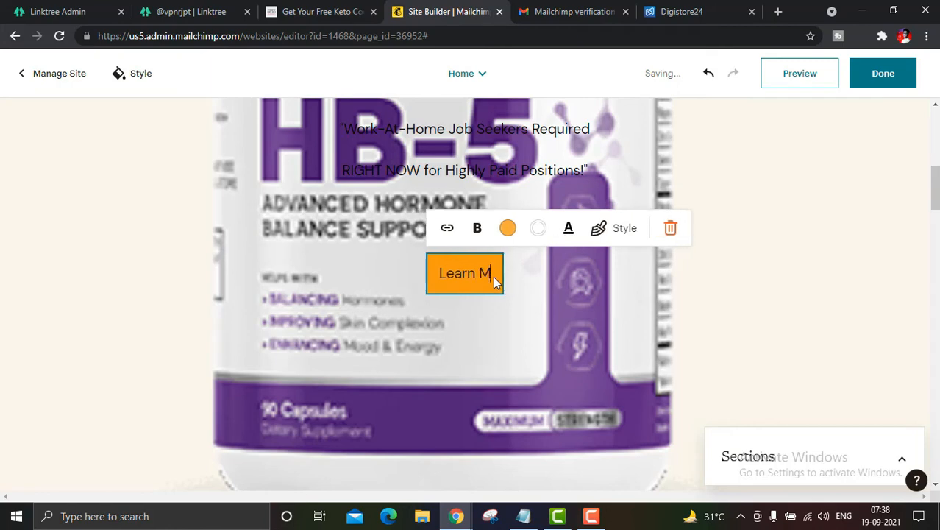
type("visit ")
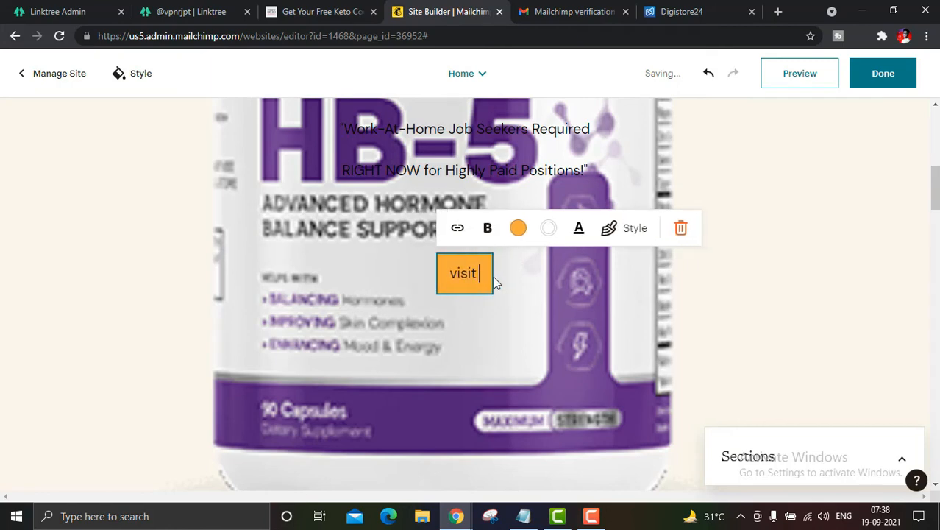
type("for buy")
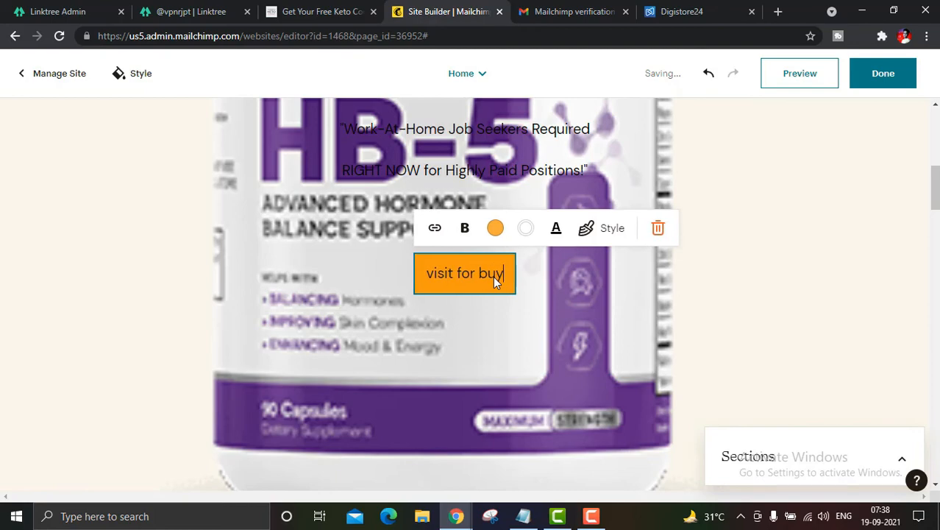
type("!")
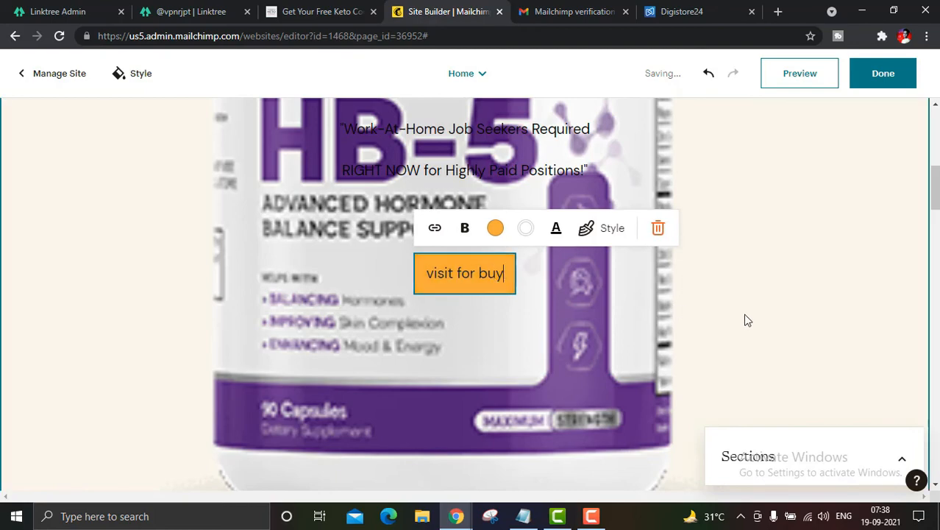
left_click(746, 319)
scroll(745, 319, "up", 3)
scroll(557, 303, "down", 1)
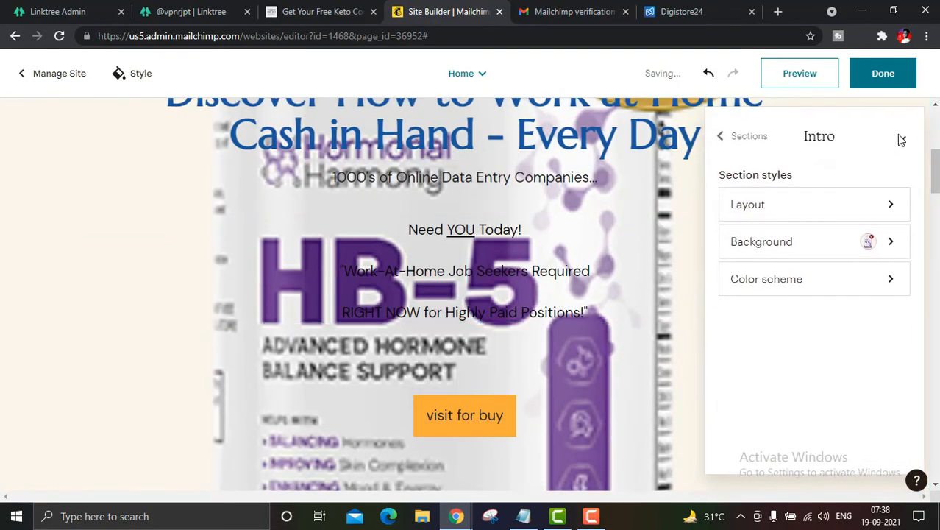
Recheck the intro section of the Home page, finish editing it and leave the site builder with the Finish Later option
left_click(883, 73)
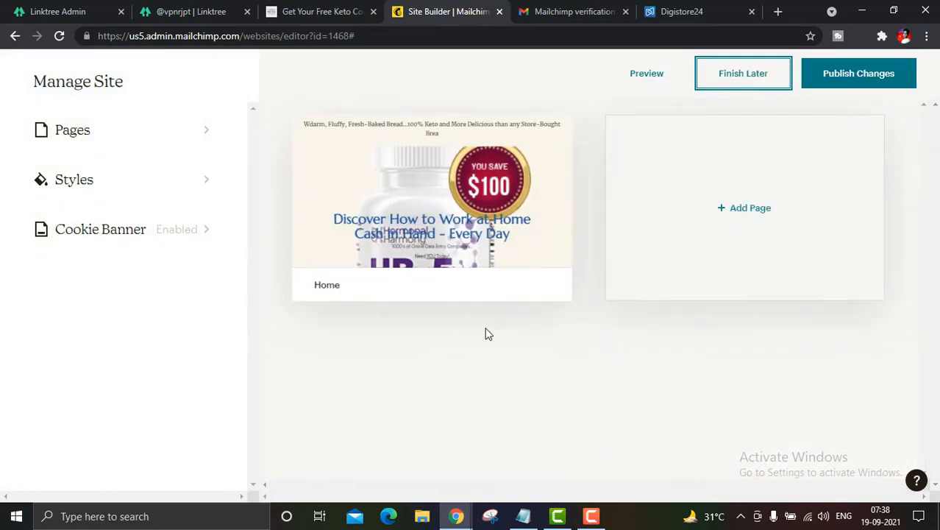
left_click(428, 191)
scroll(515, 327, "down", 5)
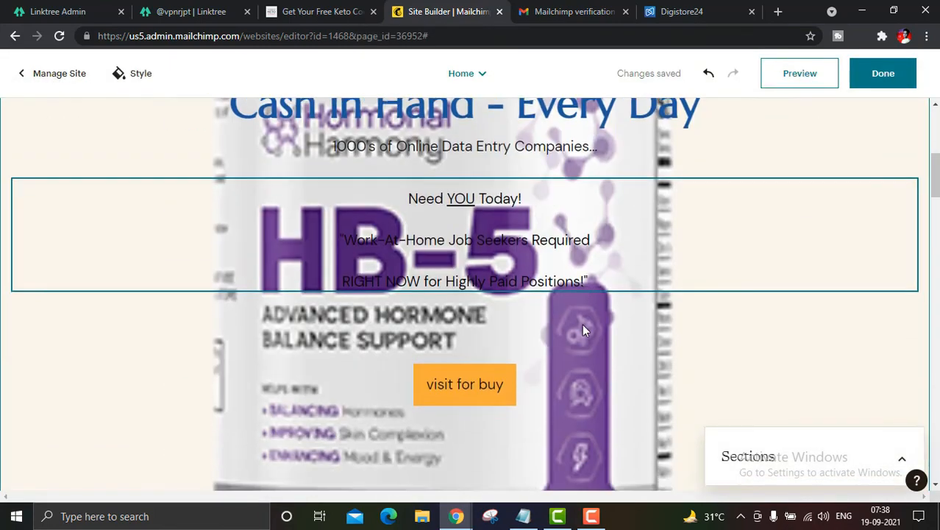
scroll(582, 324, "down", 3)
scroll(503, 301, "up", 3)
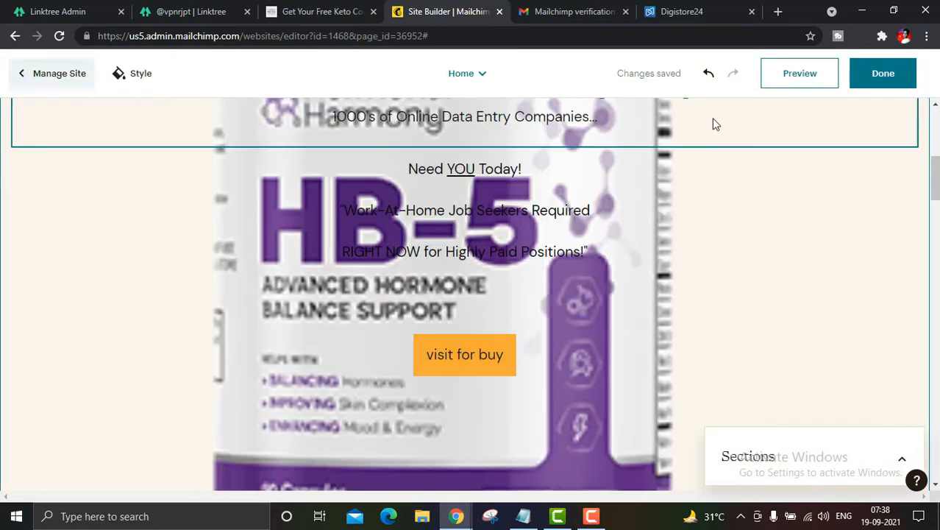
left_click(897, 73)
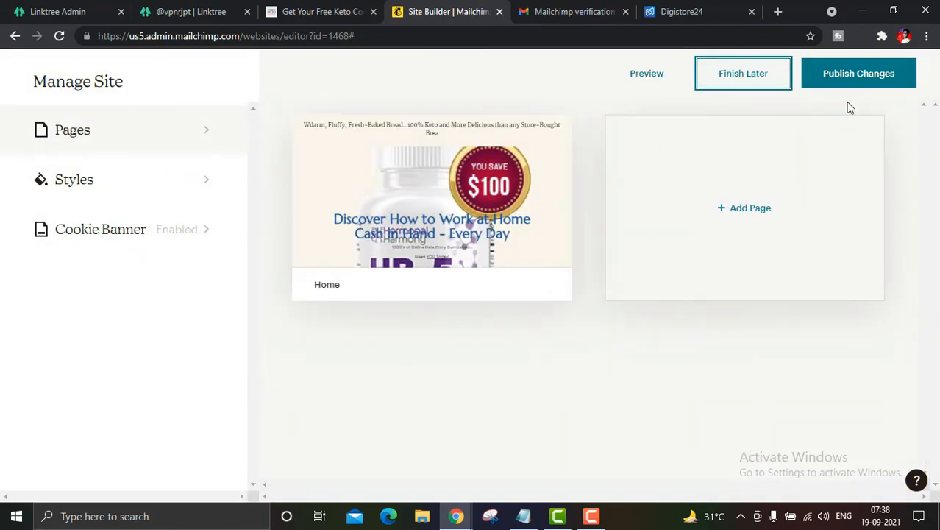
left_click(743, 76)
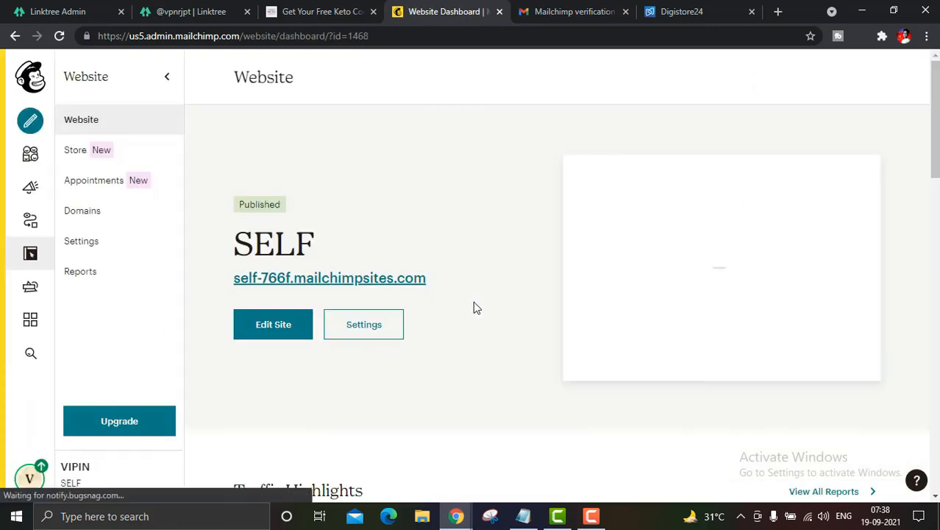
Copy the SELF website's address from the dashboard and open it in a new browser tab
right_click(327, 280)
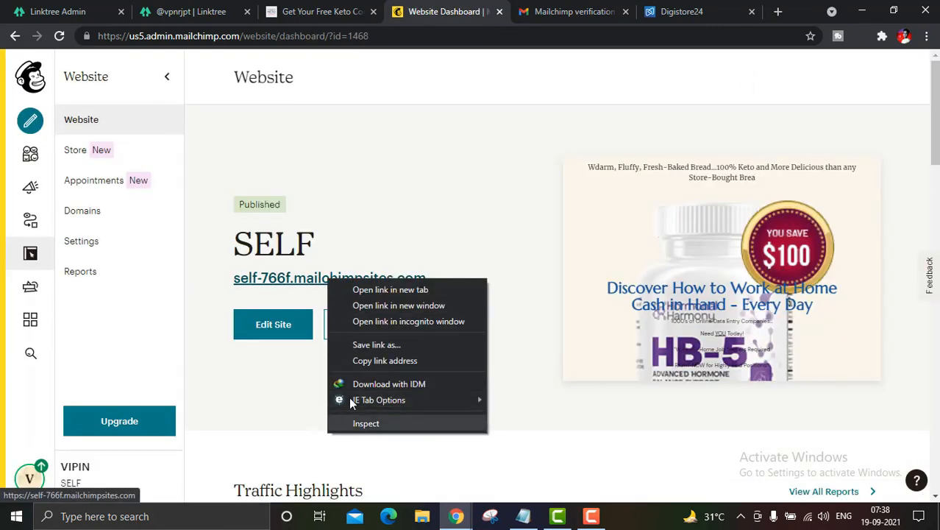
left_click(375, 361)
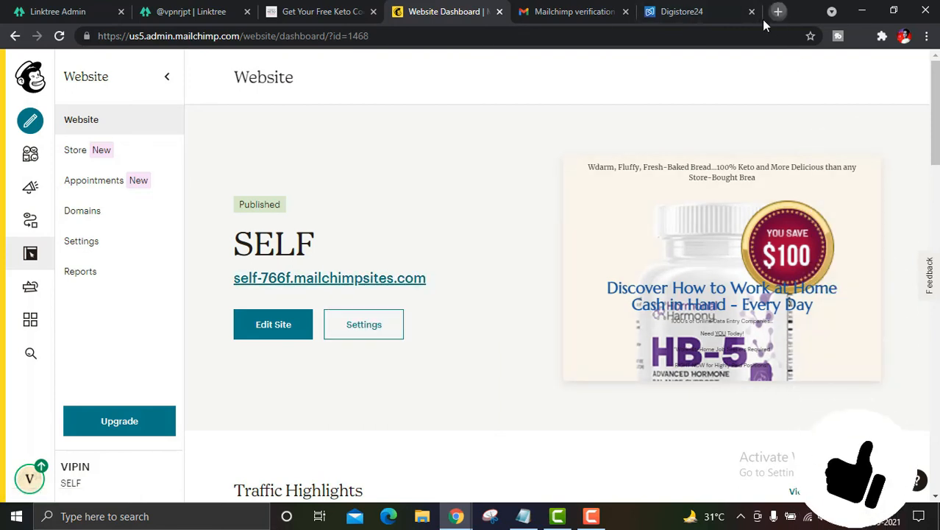
left_click(777, 11)
right_click(678, 34)
left_click(688, 134)
type("https://self-766f.mailchimpsites.com/")
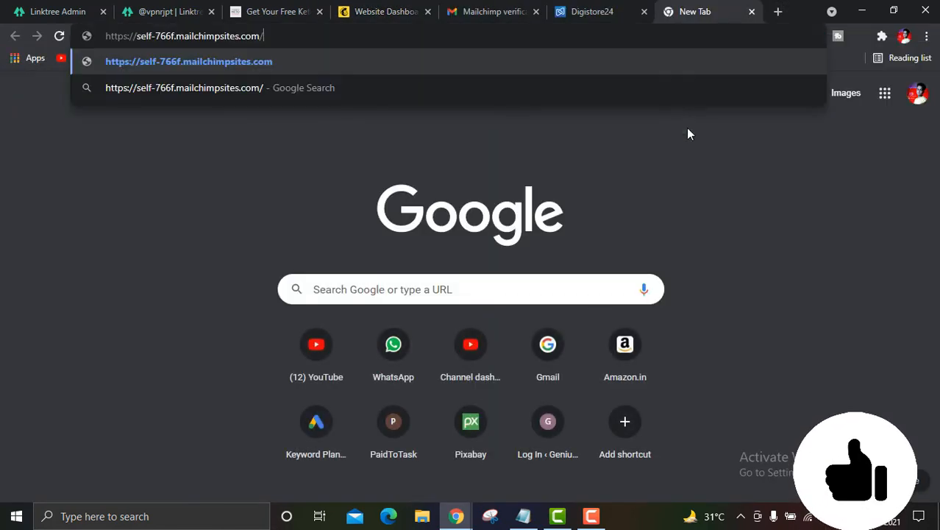
key("Return")
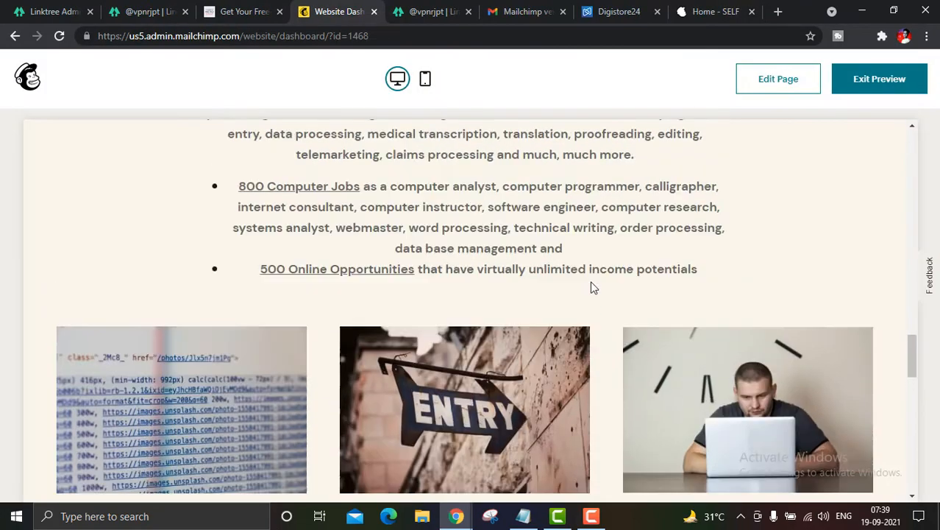
Review the home page in the Mailchimp preview and follow its "visit for buy" button to the Linktree page
scroll(593, 286, "up", 15)
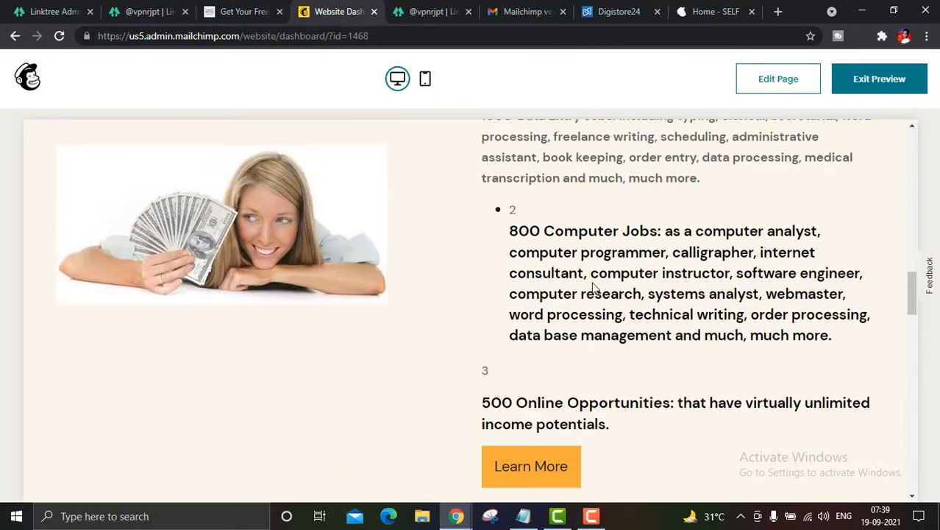
scroll(596, 288, "up", 1)
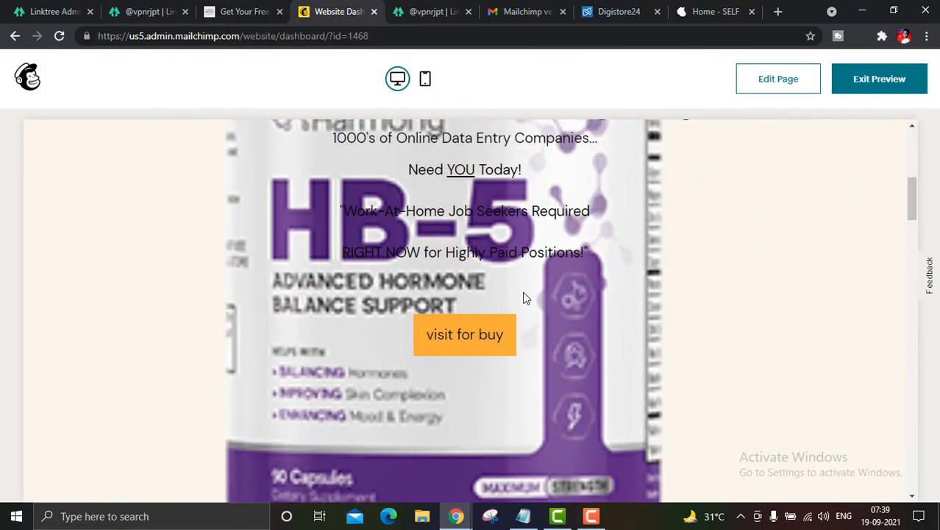
left_click_drag(484, 351, 522, 361)
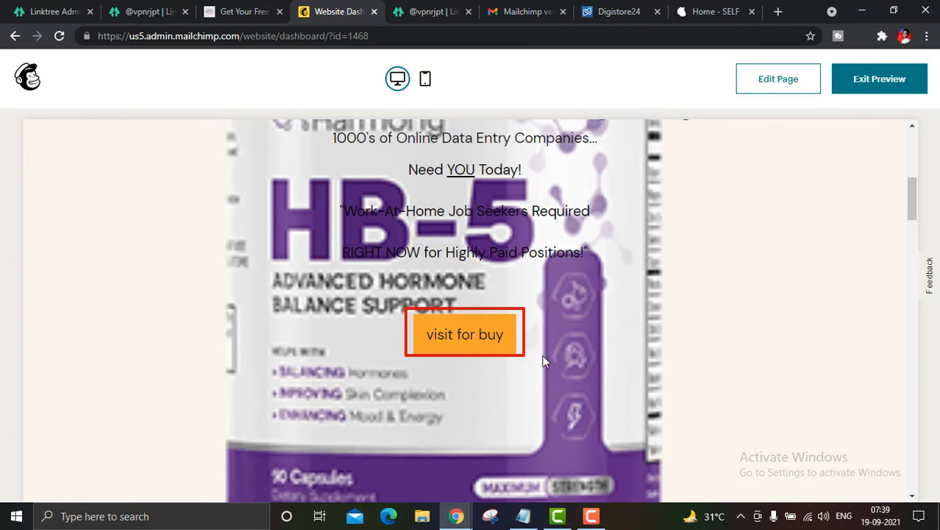
left_click(455, 334)
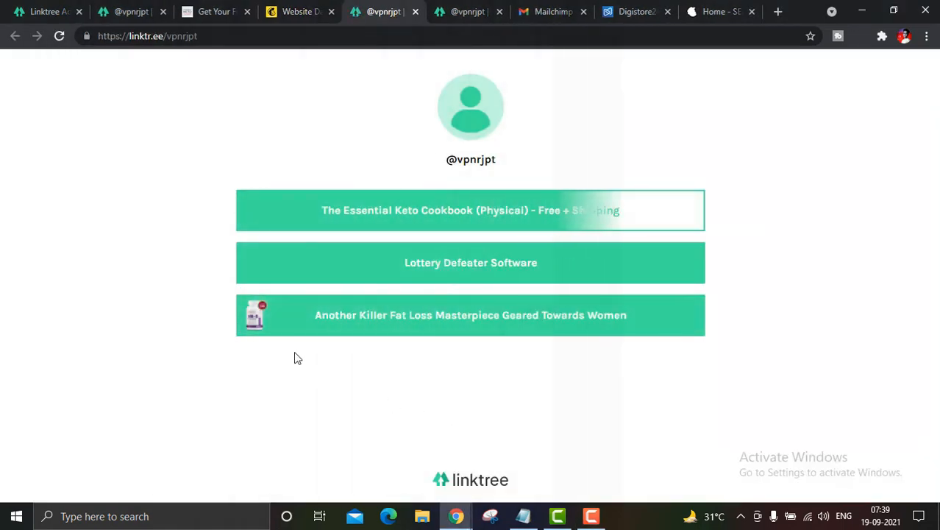
Examine the three product links on the Linktree page and the thumbnail area of each
mouse_move(237, 217)
left_mouse_down()
mouse_move(691, 361)
mouse_move(725, 352)
left_mouse_up()
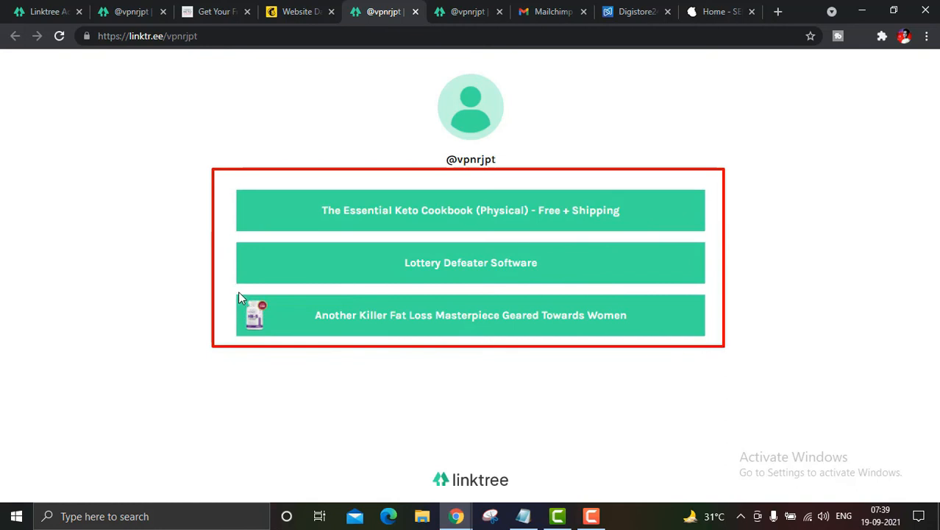
mouse_move(234, 293)
left_mouse_down()
mouse_move(261, 340)
mouse_move(277, 339)
left_mouse_up()
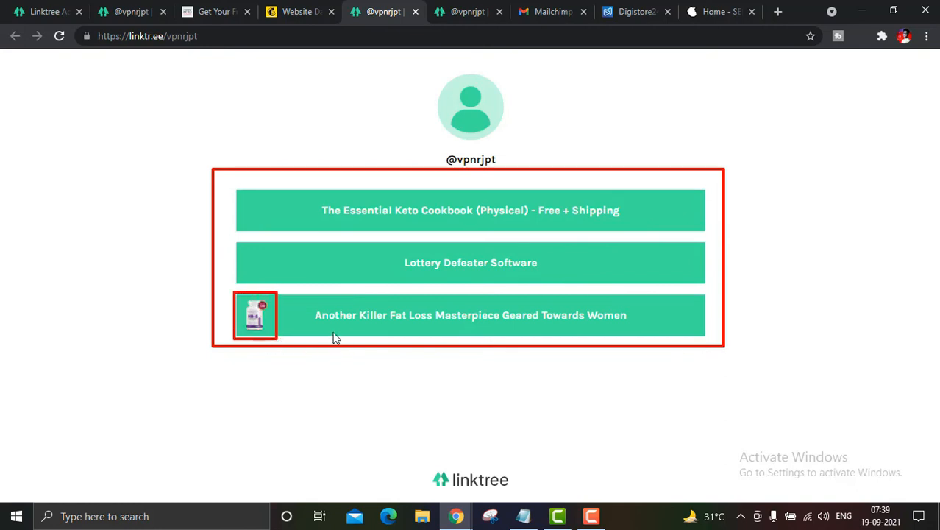
left_click_drag(269, 287, 282, 276)
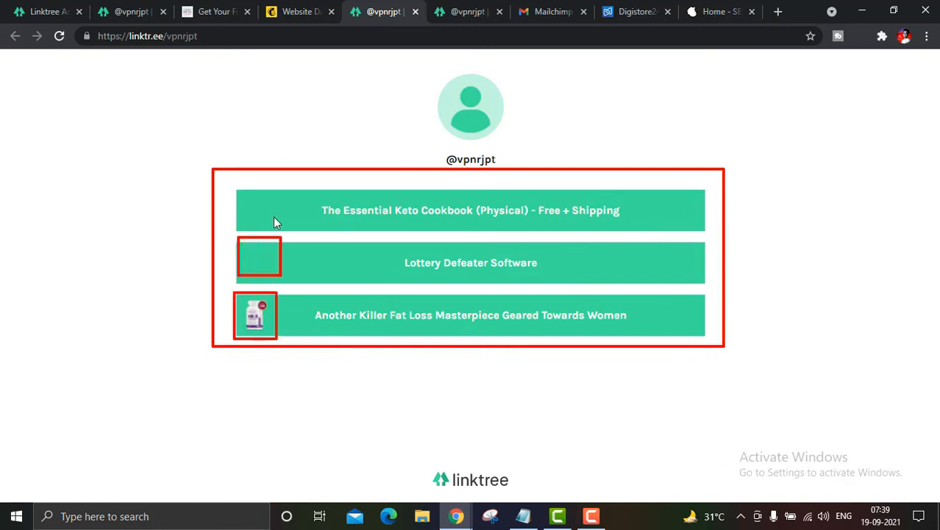
left_click_drag(240, 183, 293, 235)
left_click_drag(231, 354, 281, 404)
mouse_move(223, 410)
left_mouse_down()
mouse_move(271, 445)
mouse_move(311, 440)
left_mouse_up()
mouse_move(317, 345)
left_mouse_down()
mouse_move(334, 378)
mouse_move(674, 395)
left_mouse_up()
mouse_move(345, 418)
left_mouse_down()
mouse_move(765, 448)
mouse_move(749, 457)
left_mouse_up()
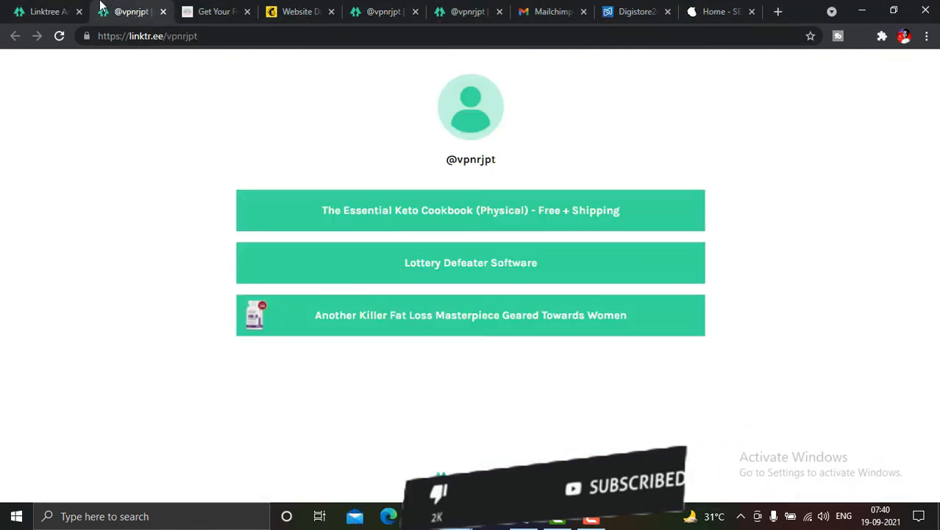
Switch to the Linktree admin page and open the Add Thumbnail settings of The Essential Keto Cookbook link
left_click(59, 11)
scroll(141, 325, "up", 2)
scroll(246, 269, "down", 2)
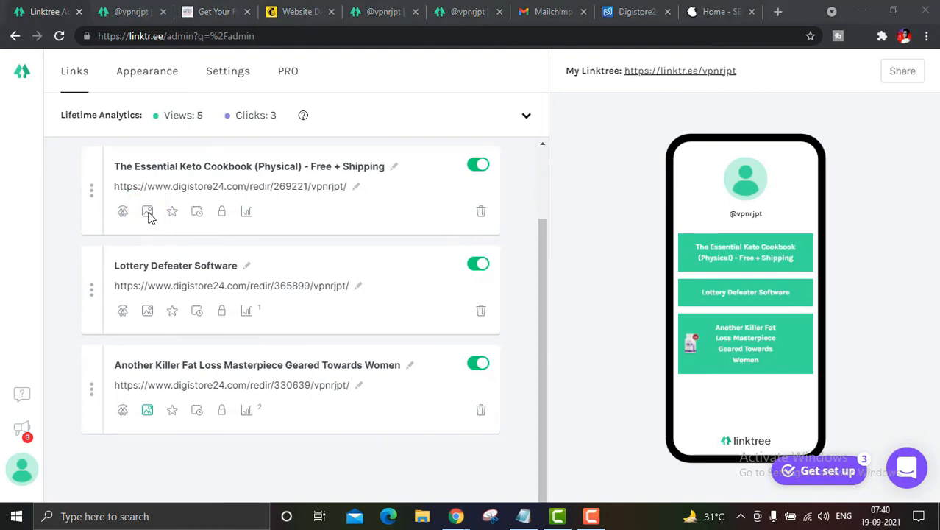
left_click(147, 211)
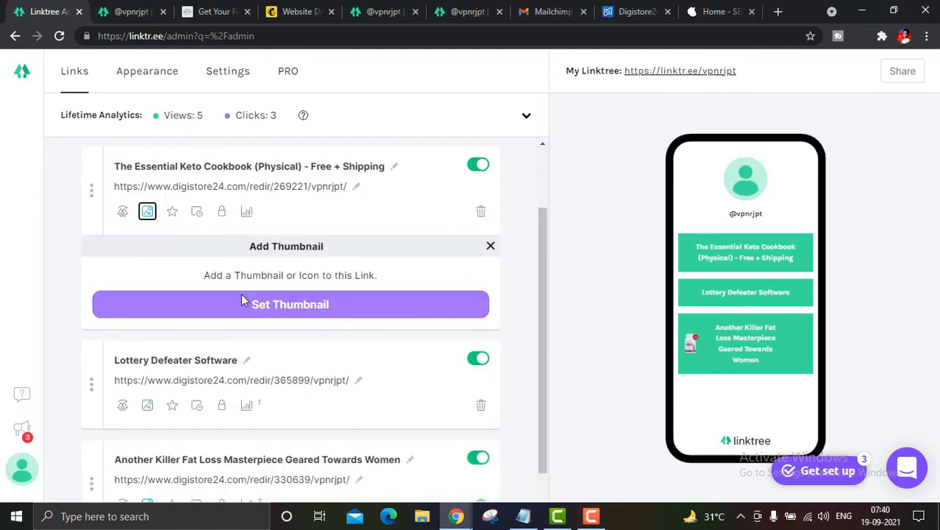
left_click_drag(241, 294, 361, 320)
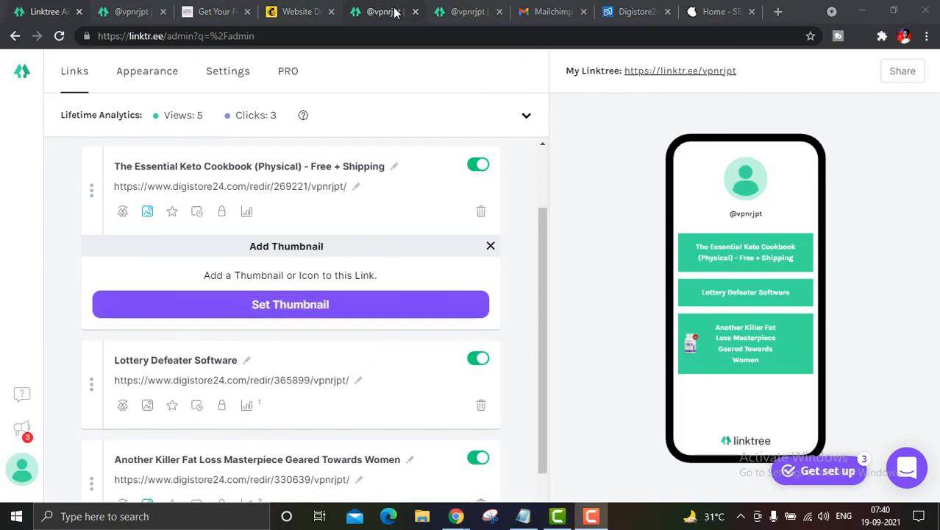
Check the "visit for buy" button in the Mailchimp preview and compare the link thumbnails on the Linktree page
left_click(298, 12)
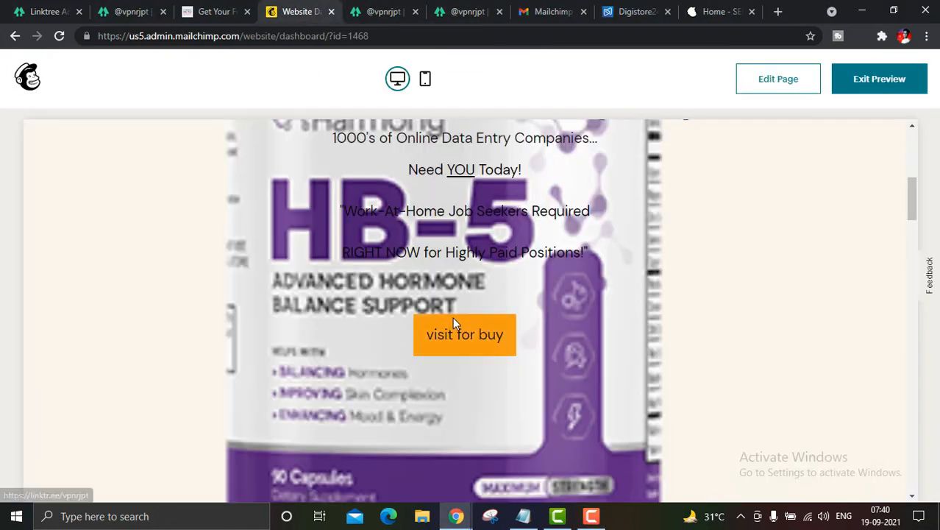
scroll(453, 295, "up", 3)
left_click(382, 12)
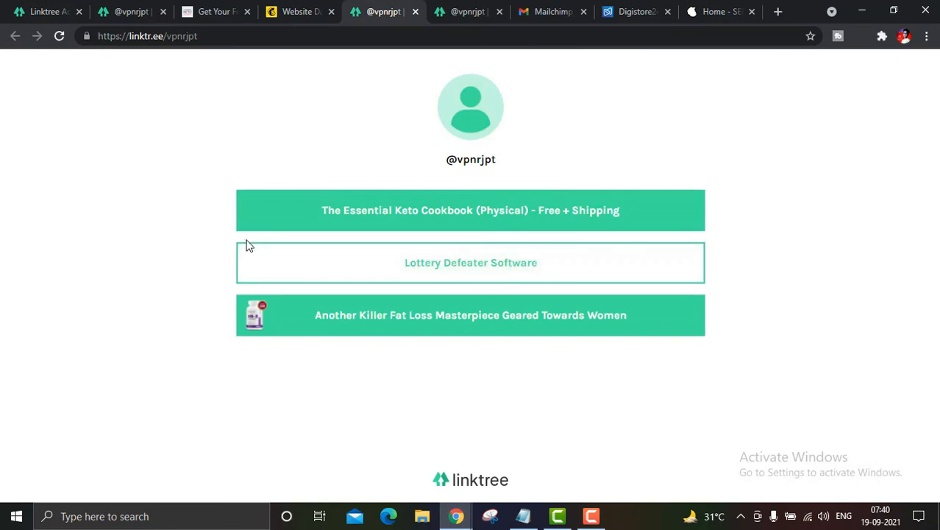
left_click_drag(245, 237, 270, 282)
left_click_drag(263, 340, 285, 339)
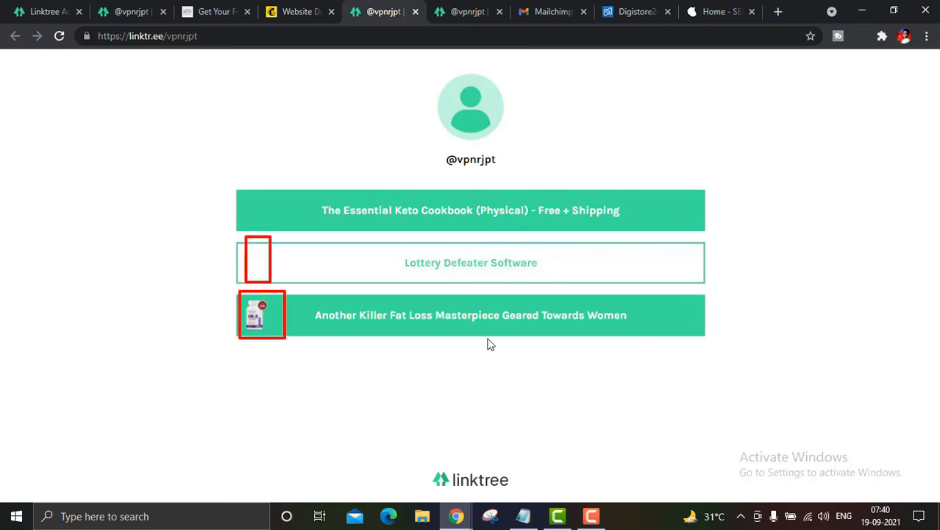
Open The Essential Keto Cookbook link from the Linktree page and read through its sales page
left_click(462, 208)
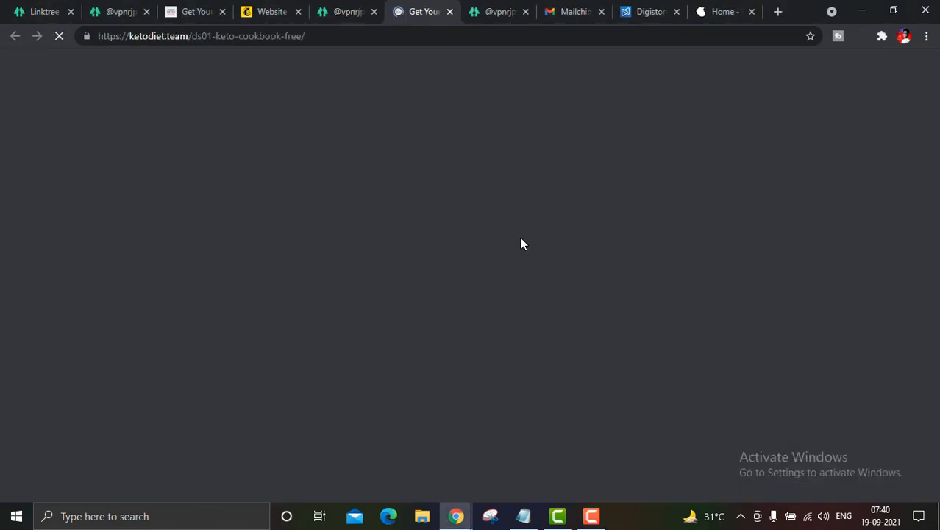
scroll(520, 238, "down", 8)
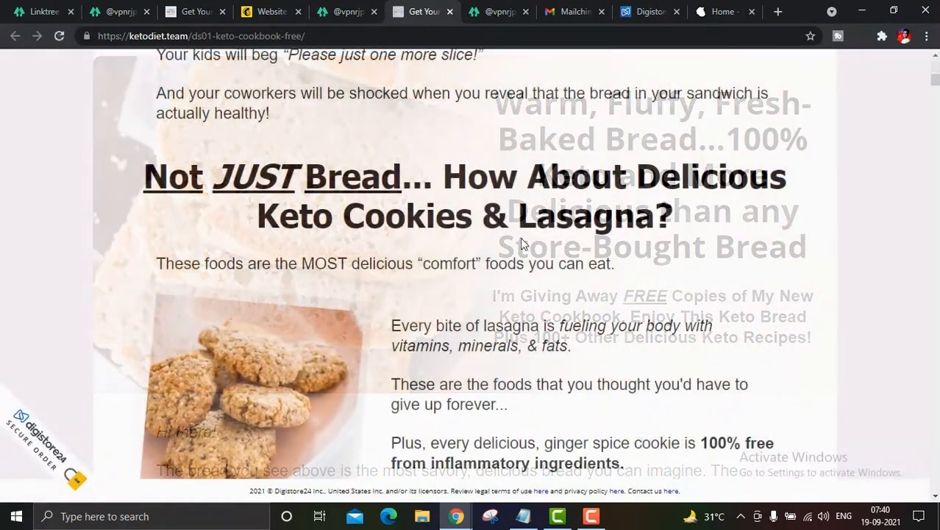
scroll(541, 256, "down", 10)
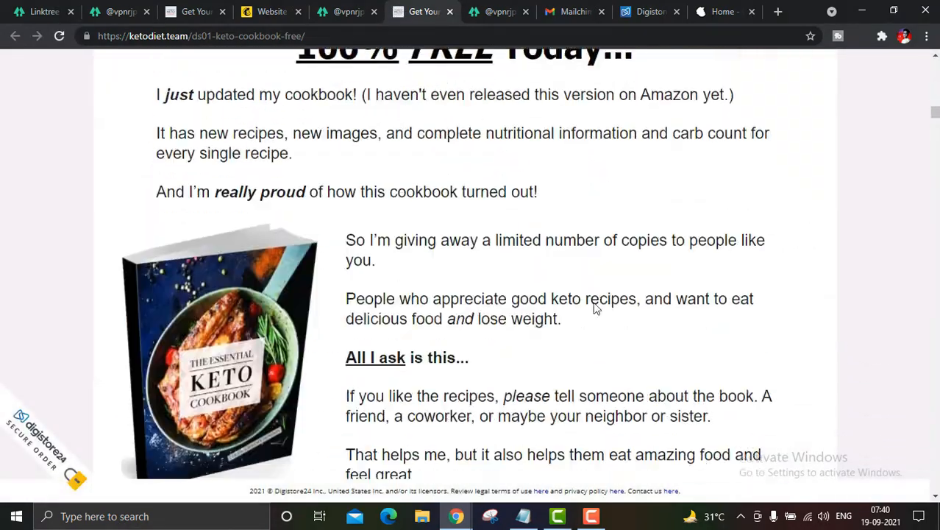
scroll(596, 309, "down", 5)
Open the Another Killer Fat Loss Masterpiece and Lottery Defeater Software links from the Linktree page
left_click(345, 11)
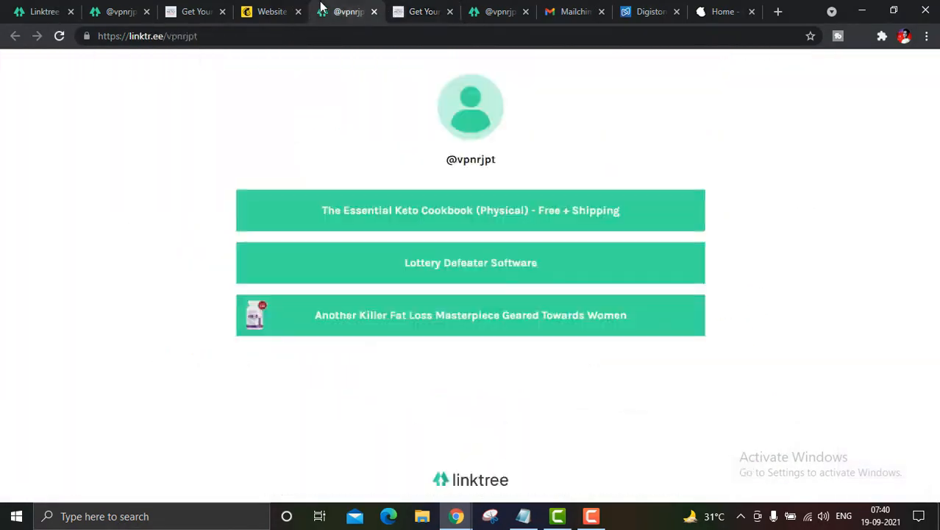
left_click(457, 322)
left_click(313, 11)
left_click(491, 280)
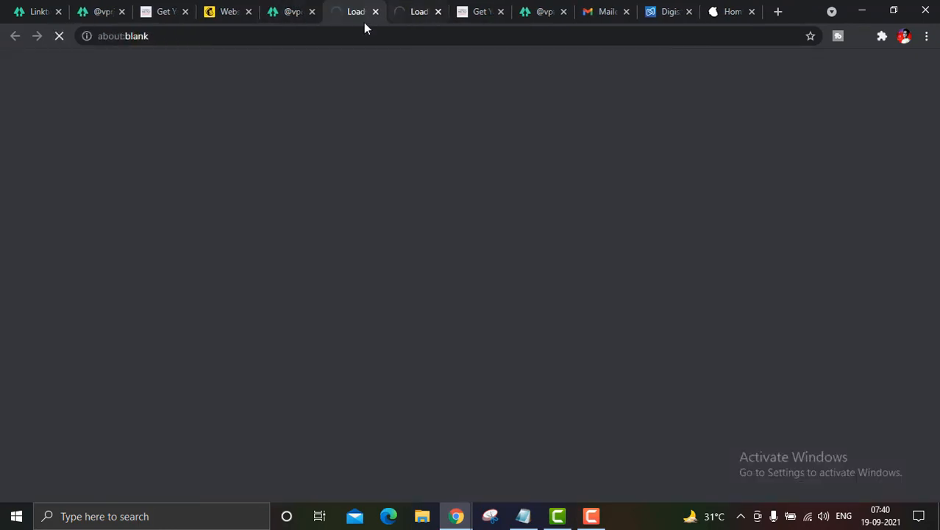
View the opened fat loss product's sales page and switch to the Mailchimp verification e-mail in Gmail
left_click(293, 11)
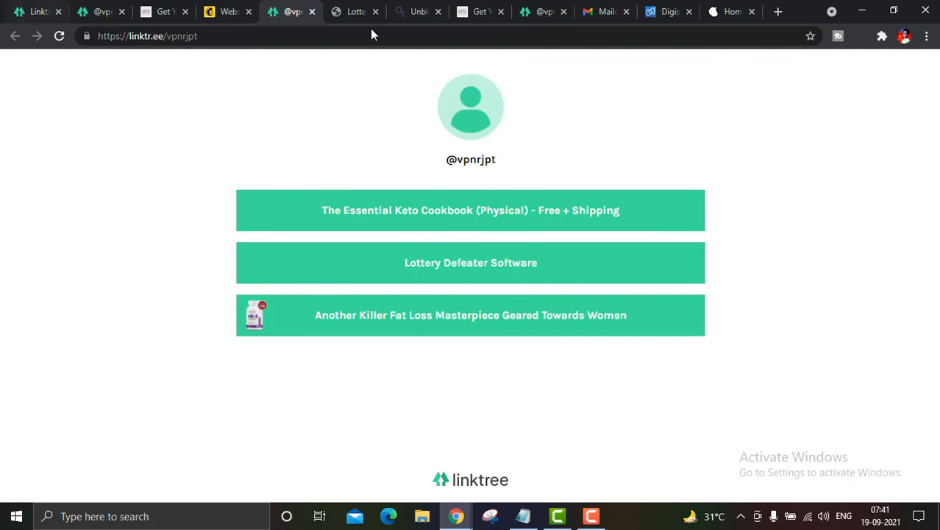
left_click(421, 10)
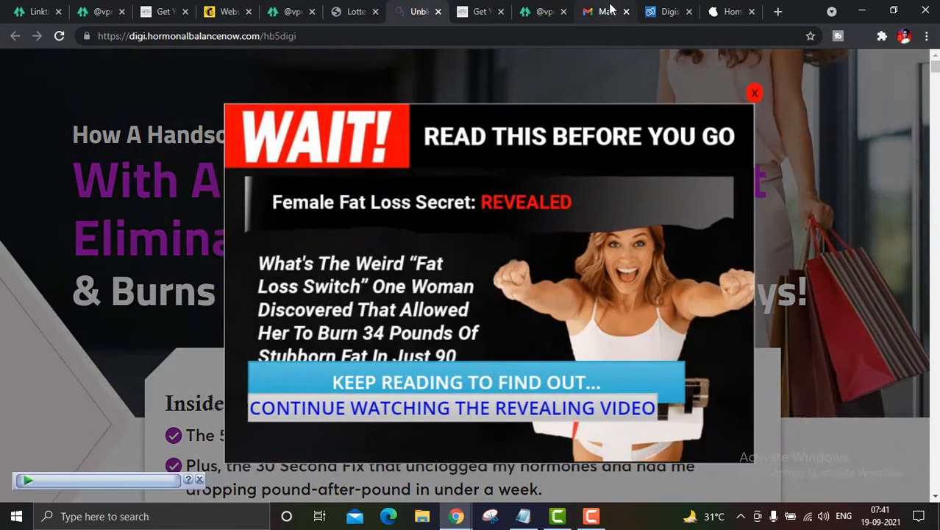
left_click(605, 11)
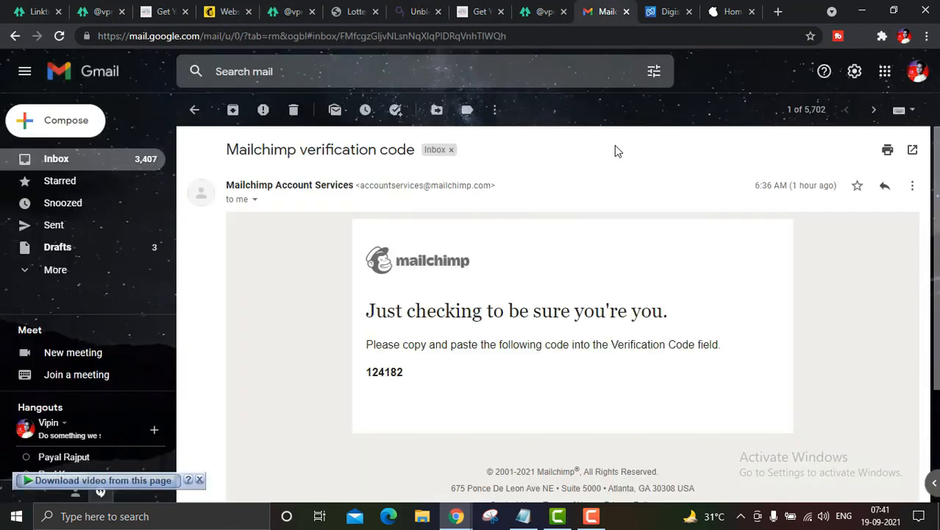